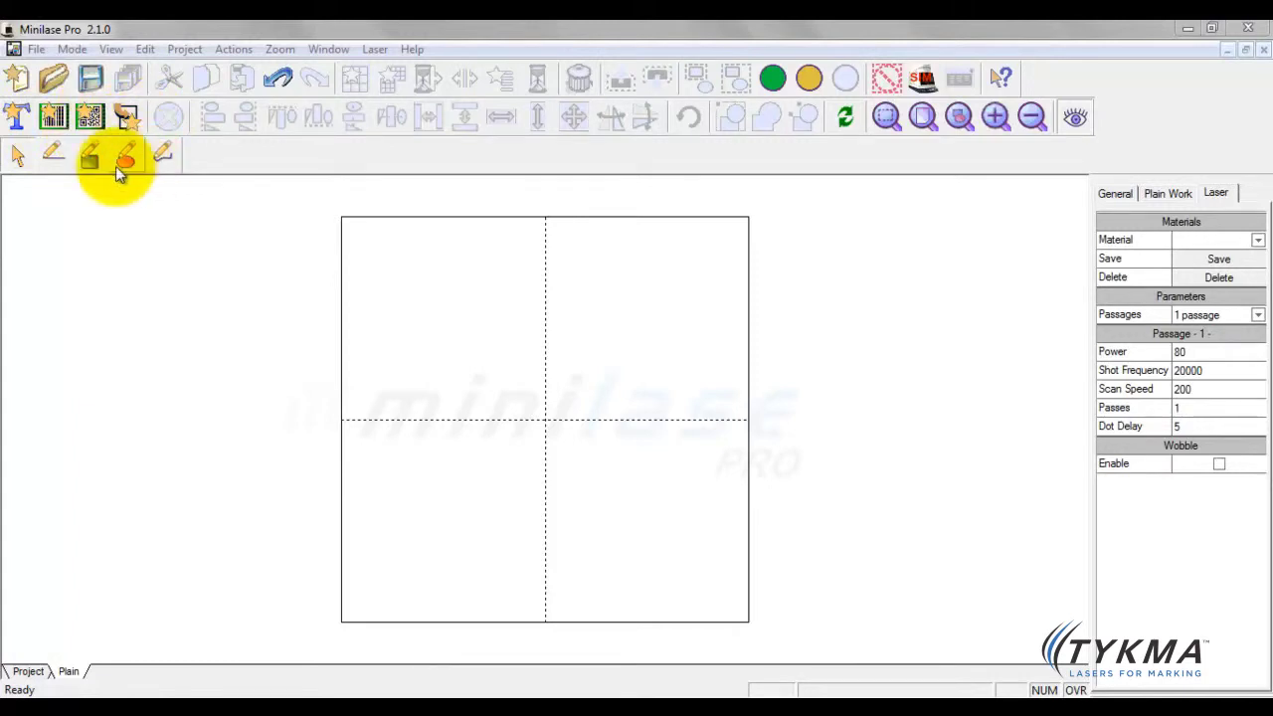
Step: Add a 'String' text object at the centre and show its General properties at position 0, 0
{"action": "left_click", "coordinate": [20, 117]}
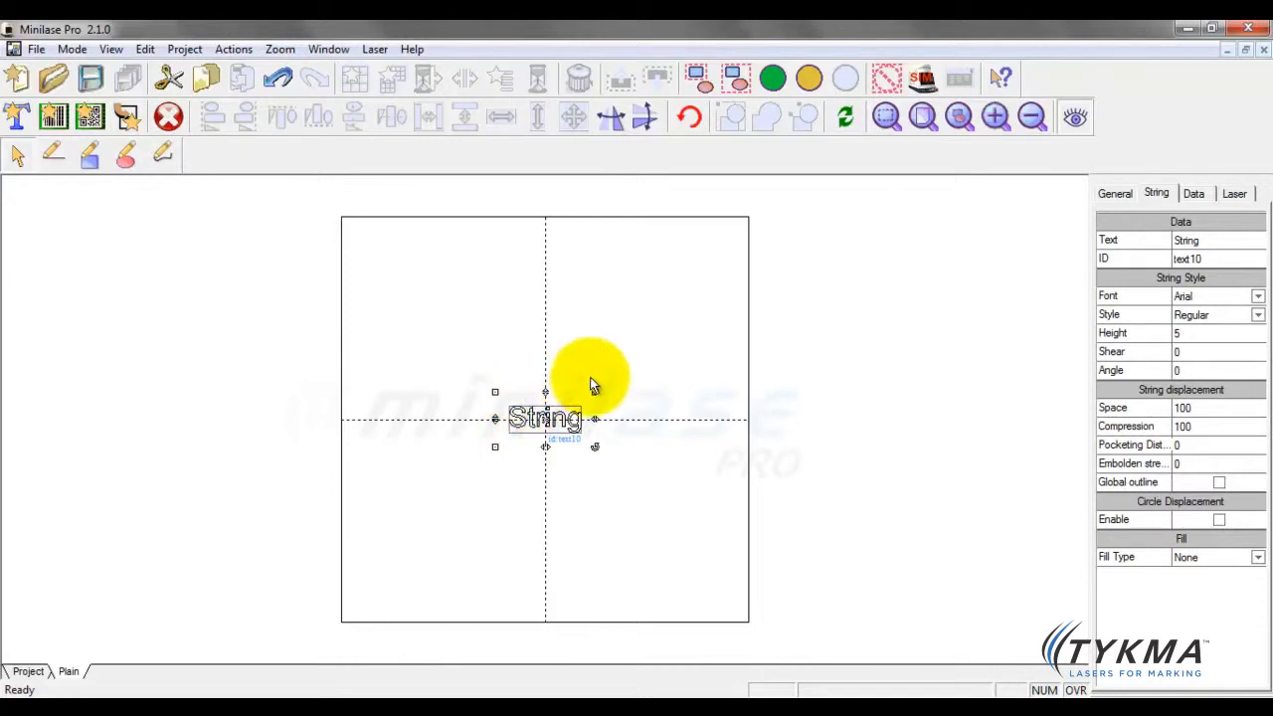
{"action": "left_click", "coordinate": [1115, 194]}
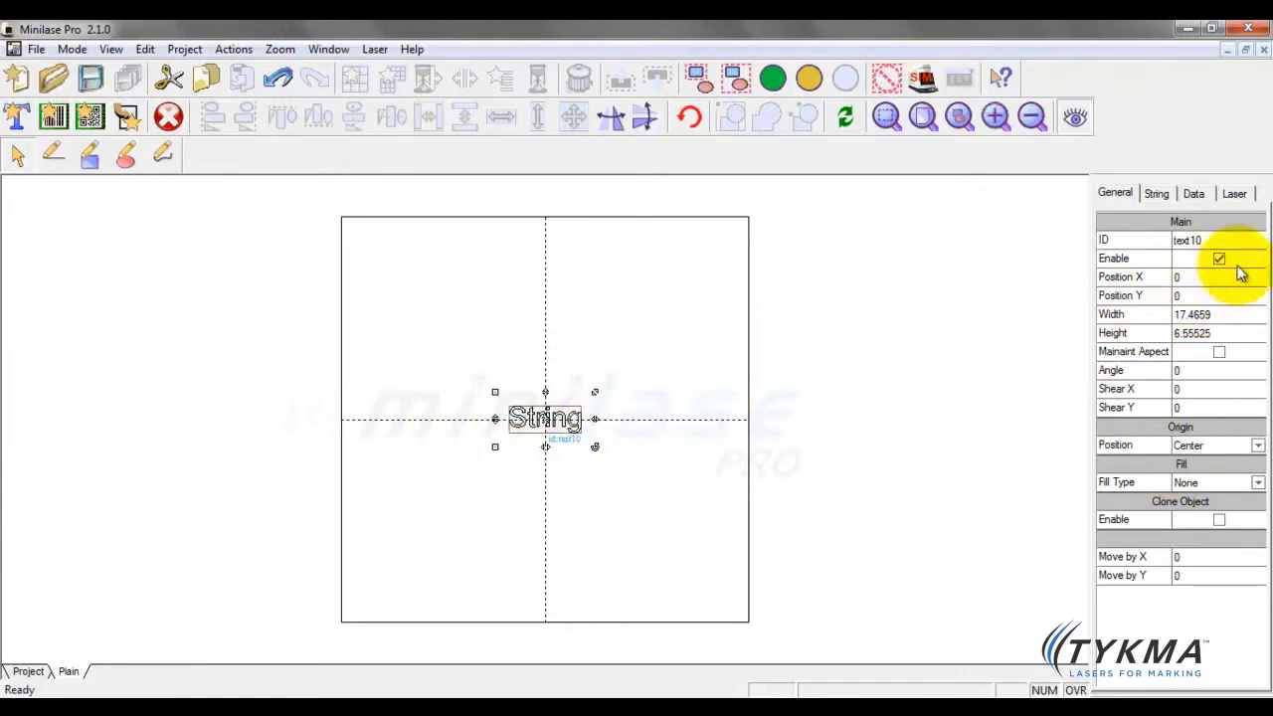
{"action": "left_click", "coordinate": [1156, 194]}
{"action": "left_click", "coordinate": [1193, 194]}
{"action": "left_click", "coordinate": [1233, 194]}
{"action": "left_click", "coordinate": [1193, 196]}
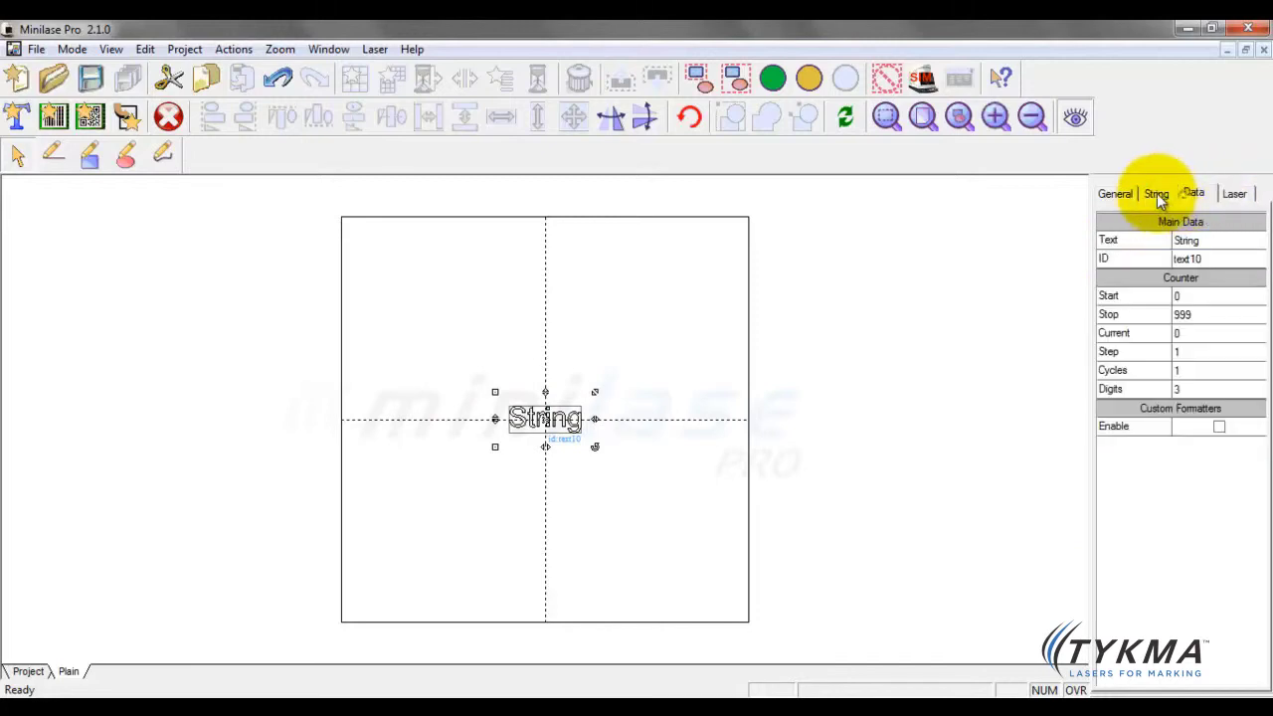
{"action": "left_click", "coordinate": [1157, 193]}
{"action": "left_click", "coordinate": [1115, 194]}
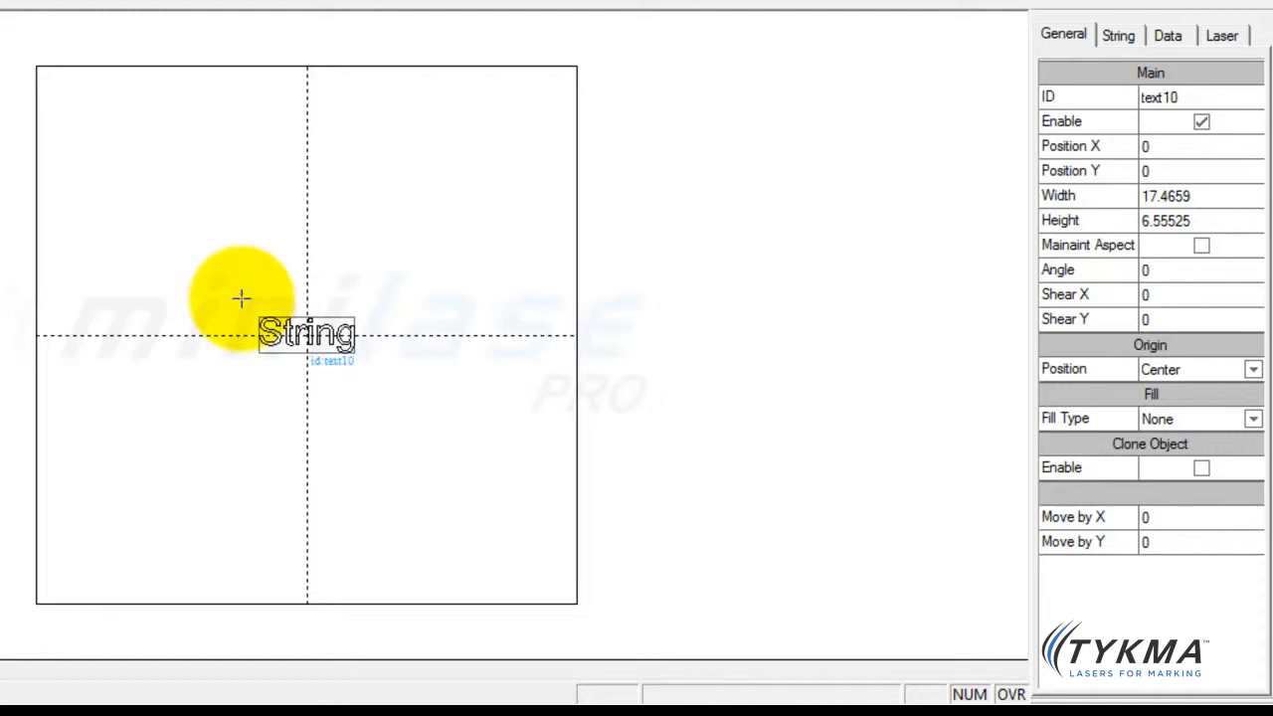
Step: Drag the String text around and drop it near the centre at -0.23, 0.23
{"action": "mouse_move", "coordinate": [241, 298]}
{"action": "left_mouse_down"}
{"action": "mouse_move", "coordinate": [150, 193]}
{"action": "mouse_move", "coordinate": [128, 352]}
{"action": "mouse_move", "coordinate": [221, 332]}
{"action": "mouse_move", "coordinate": [355, 269]}
{"action": "mouse_move", "coordinate": [222, 276]}
{"action": "mouse_move", "coordinate": [312, 329]}
{"action": "mouse_move", "coordinate": [224, 249]}
{"action": "mouse_move", "coordinate": [136, 218]}
{"action": "mouse_move", "coordinate": [338, 250]}
{"action": "mouse_move", "coordinate": [196, 287]}
{"action": "mouse_move", "coordinate": [314, 285]}
{"action": "mouse_move", "coordinate": [216, 292]}
{"action": "mouse_move", "coordinate": [341, 269]}
{"action": "mouse_move", "coordinate": [292, 312]}
{"action": "mouse_move", "coordinate": [248, 244]}
{"action": "mouse_move", "coordinate": [367, 245]}
{"action": "mouse_move", "coordinate": [365, 296]}
{"action": "mouse_move", "coordinate": [202, 330]}
{"action": "mouse_move", "coordinate": [190, 276]}
{"action": "mouse_move", "coordinate": [273, 269]}
{"action": "mouse_move", "coordinate": [324, 221]}
{"action": "mouse_move", "coordinate": [196, 213]}
{"action": "mouse_move", "coordinate": [153, 222]}
{"action": "mouse_move", "coordinate": [153, 368]}
{"action": "mouse_move", "coordinate": [389, 358]}
{"action": "mouse_move", "coordinate": [395, 273]}
{"action": "mouse_move", "coordinate": [336, 344]}
{"action": "mouse_move", "coordinate": [255, 292]}
{"action": "mouse_move", "coordinate": [216, 295]}
{"action": "mouse_move", "coordinate": [211, 342]}
{"action": "mouse_move", "coordinate": [176, 255]}
{"action": "mouse_move", "coordinate": [285, 259]}
{"action": "mouse_move", "coordinate": [232, 292]}
{"action": "mouse_move", "coordinate": [242, 301]}
{"action": "mouse_move", "coordinate": [230, 290]}
{"action": "mouse_move", "coordinate": [240, 296]}
{"action": "left_mouse_up"}
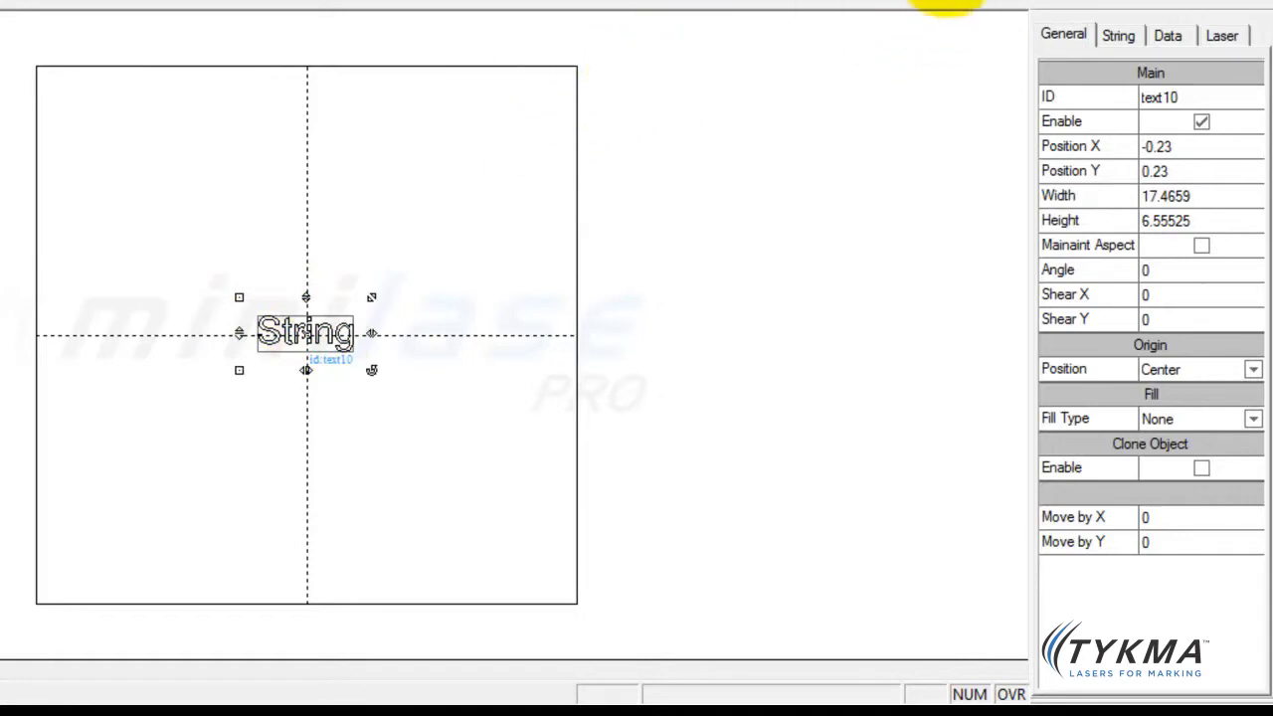
Step: Zoom in and drag the String text until it sits up-right of centre at 11.4, 5.57
{"action": "scroll", "coordinate": [313, 331], "scroll_direction": "up", "scroll_amount": 5}
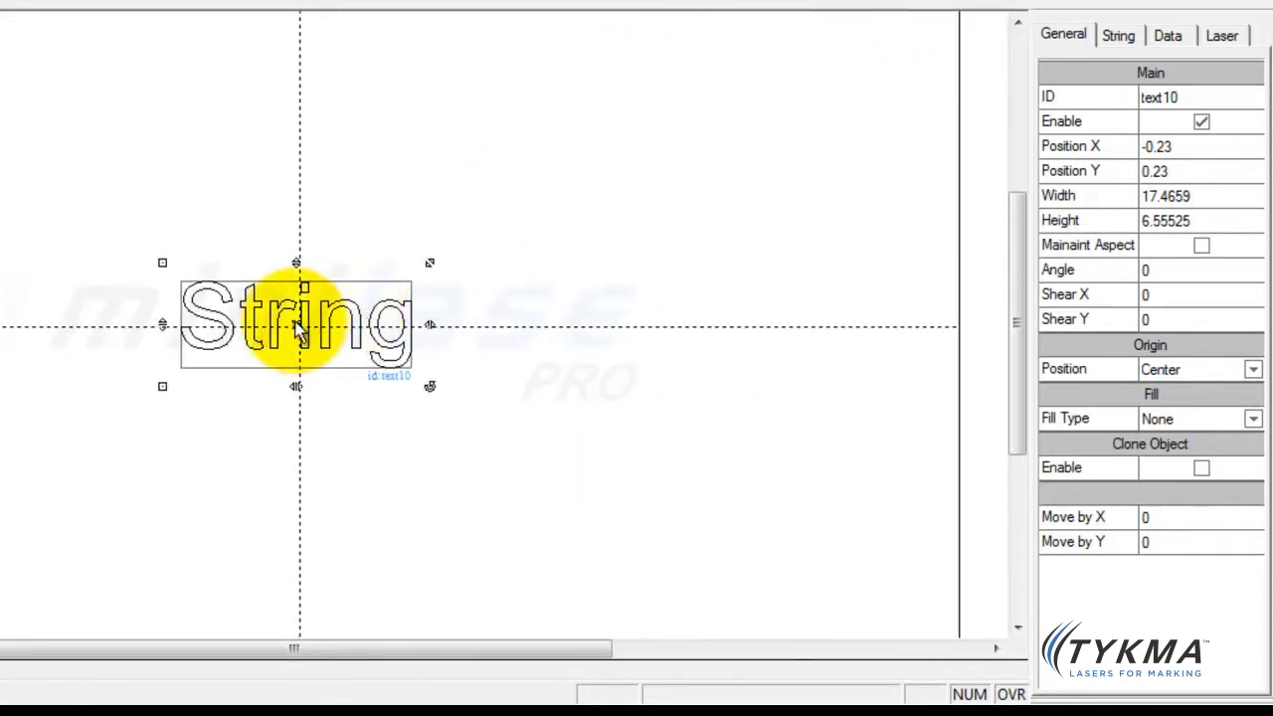
{"action": "left_click_drag", "start_coordinate": [301, 338], "coordinate": [66, 199]}
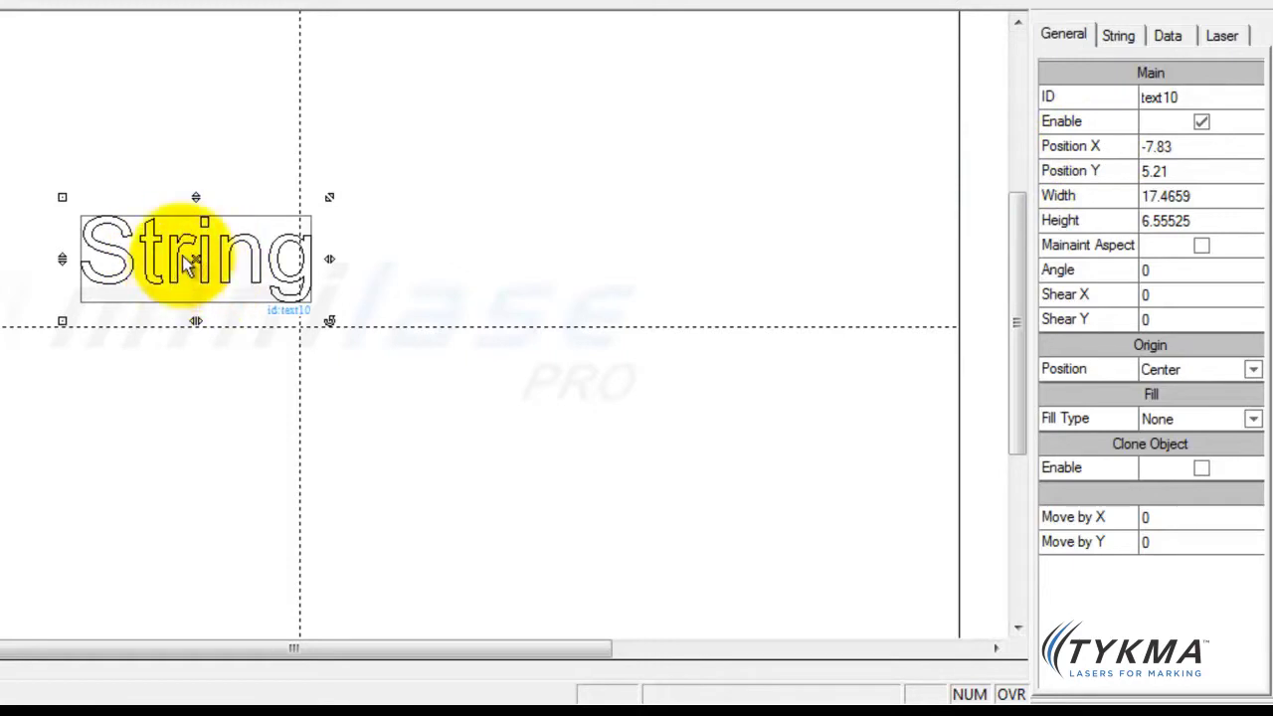
{"action": "mouse_move", "coordinate": [62, 197]}
{"action": "left_mouse_down"}
{"action": "mouse_move", "coordinate": [304, 170]}
{"action": "mouse_move", "coordinate": [406, 105]}
{"action": "mouse_move", "coordinate": [495, 108]}
{"action": "mouse_move", "coordinate": [388, 220]}
{"action": "mouse_move", "coordinate": [228, 272]}
{"action": "mouse_move", "coordinate": [153, 278]}
{"action": "mouse_move", "coordinate": [160, 266]}
{"action": "left_mouse_up"}
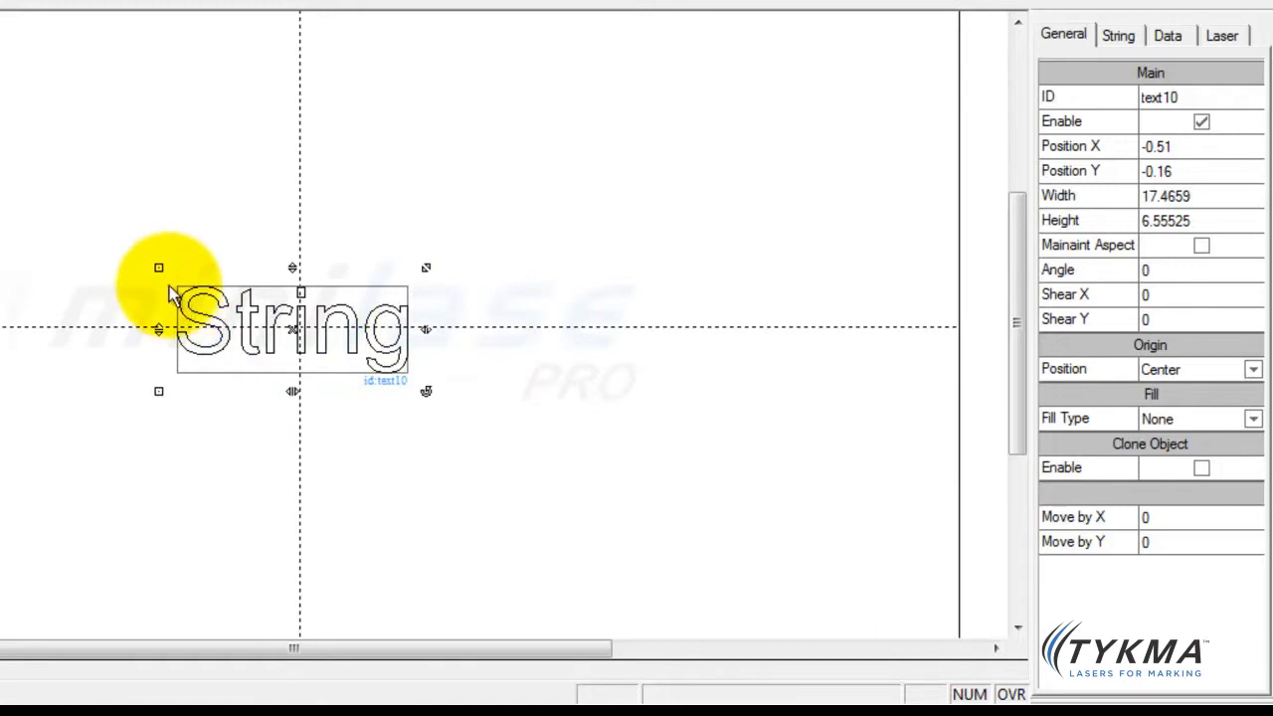
{"action": "left_click_drag", "start_coordinate": [159, 267], "coordinate": [315, 193]}
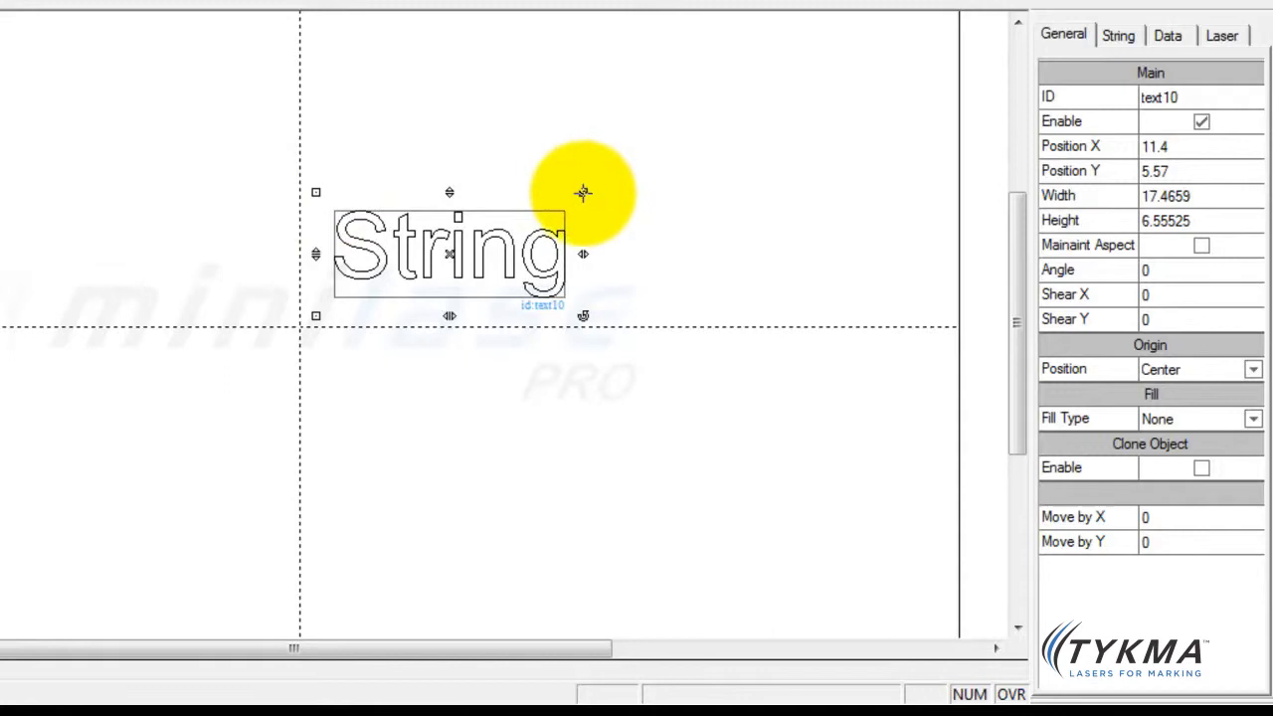
Step: Enlarge the String text by its corner to about 24.6 wide and move it back near centre
{"action": "left_click_drag", "start_coordinate": [582, 192], "coordinate": [629, 191]}
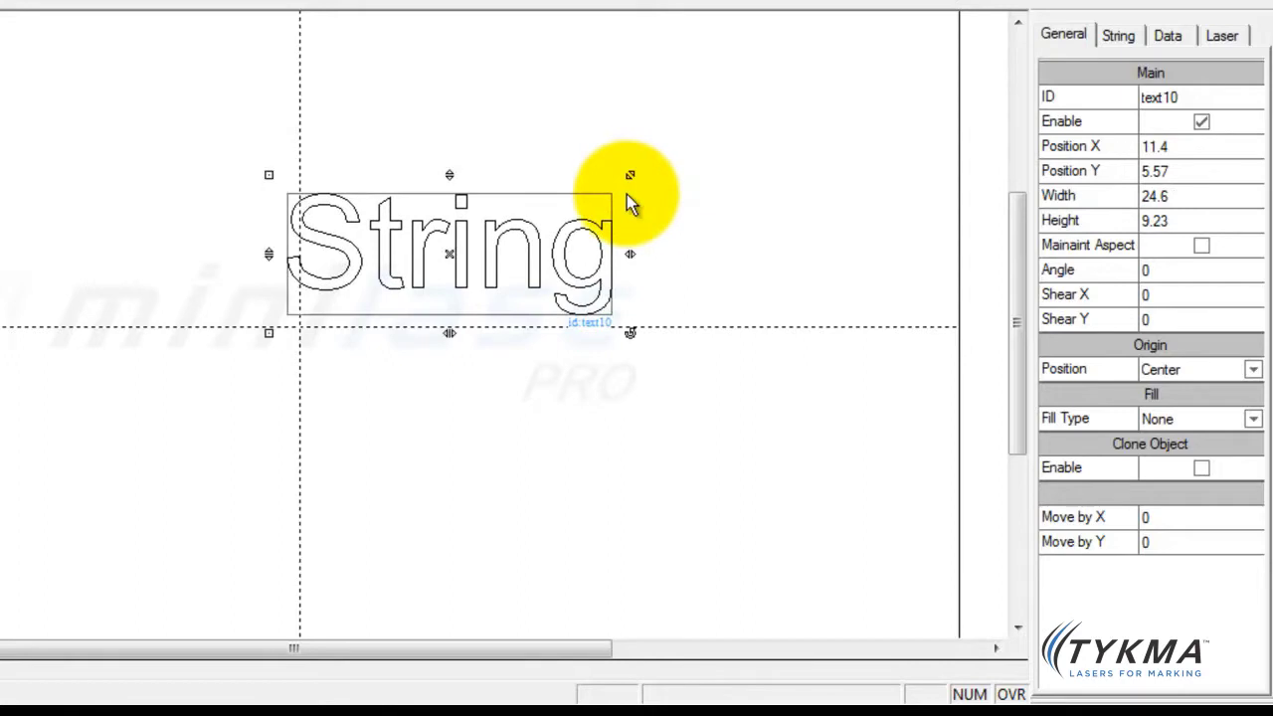
{"action": "left_click_drag", "start_coordinate": [267, 173], "coordinate": [122, 257]}
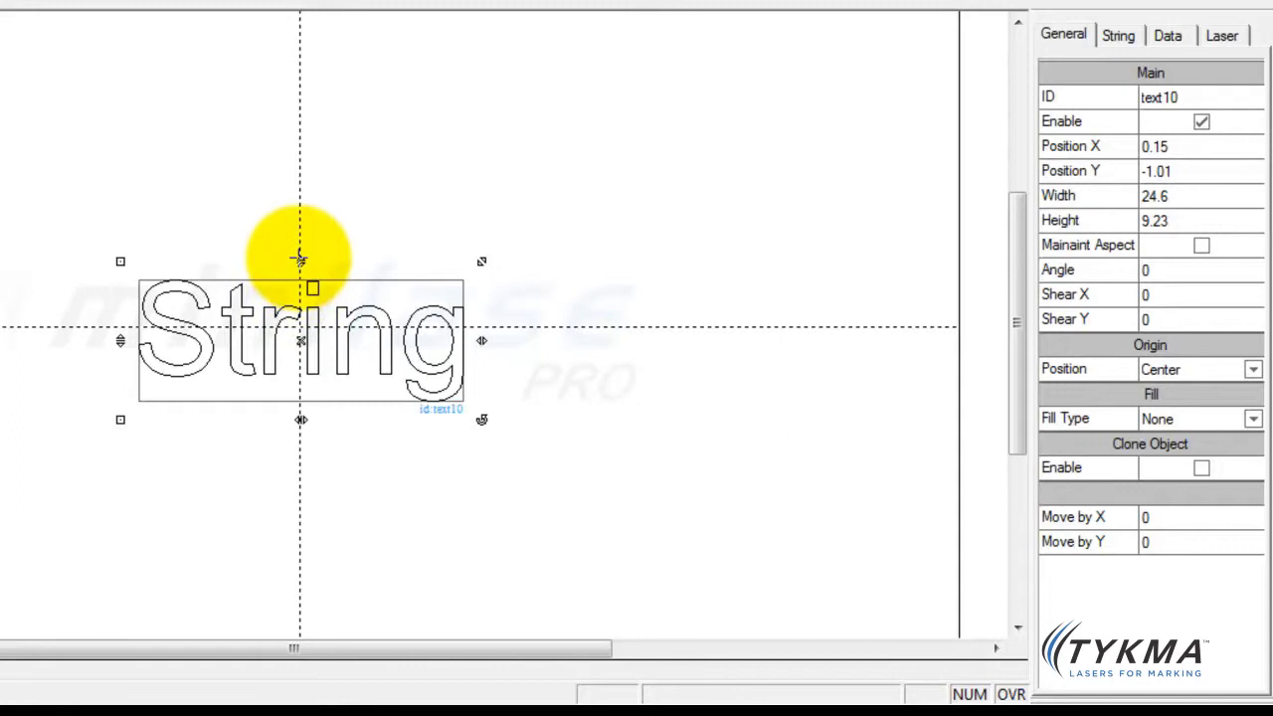
{"action": "mouse_move", "coordinate": [298, 257]}
{"action": "left_mouse_down"}
{"action": "mouse_move", "coordinate": [315, 148]}
{"action": "mouse_move", "coordinate": [321, 269]}
{"action": "mouse_move", "coordinate": [313, 162]}
{"action": "mouse_move", "coordinate": [321, 250]}
{"action": "mouse_move", "coordinate": [305, 192]}
{"action": "mouse_move", "coordinate": [325, 252]}
{"action": "mouse_move", "coordinate": [308, 246]}
{"action": "left_mouse_up"}
{"action": "key", "text": "Escape"}
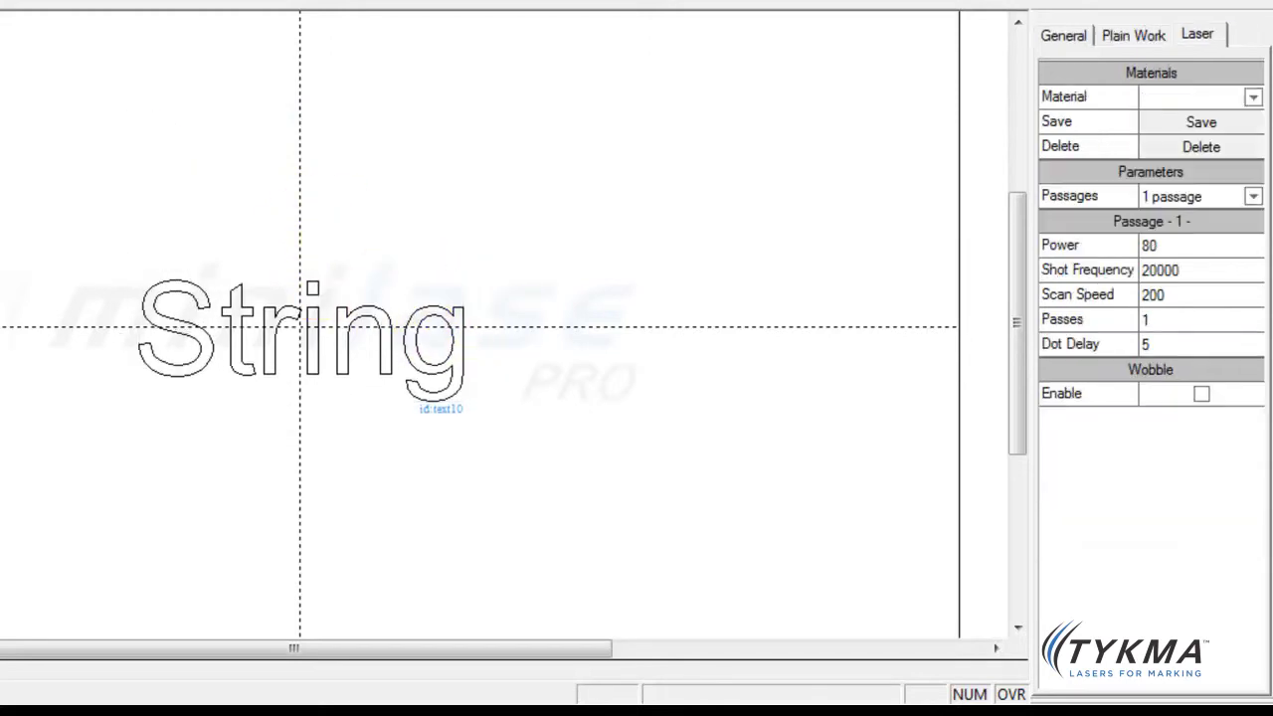
{"action": "left_click", "coordinate": [267, 266]}
{"action": "left_click", "coordinate": [386, 336]}
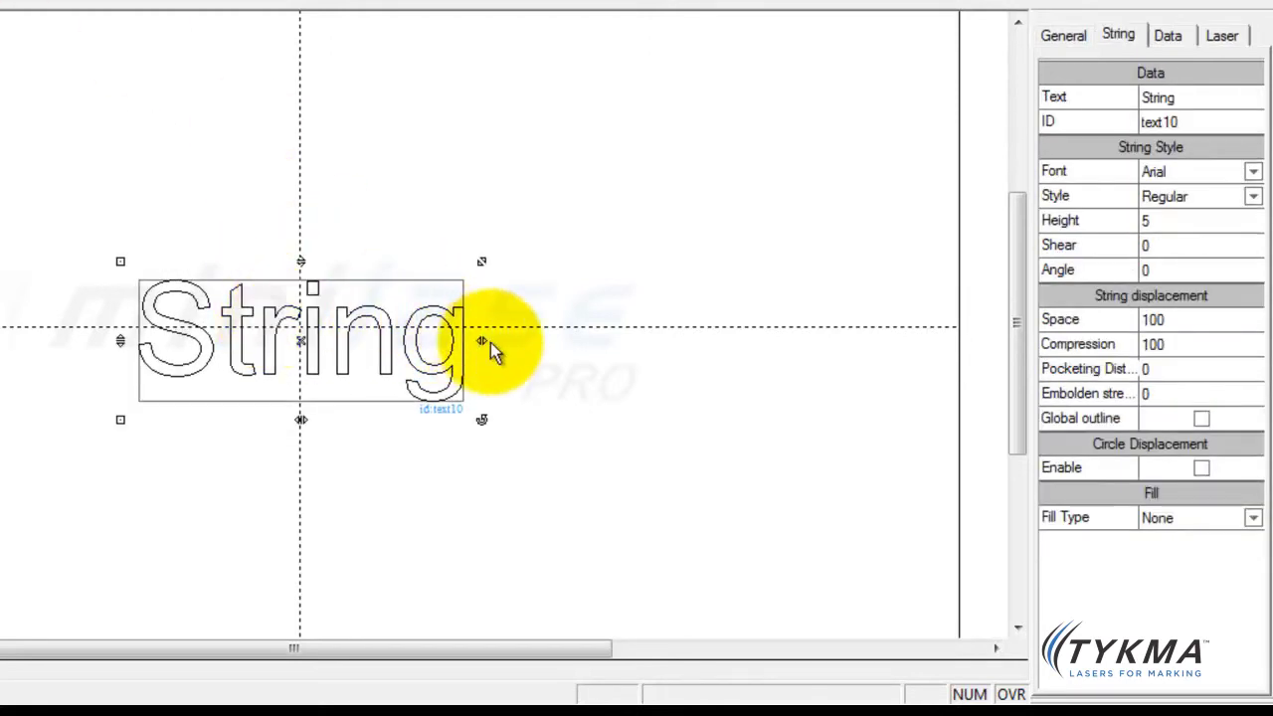
{"action": "left_click_drag", "start_coordinate": [483, 341], "coordinate": [631, 332]}
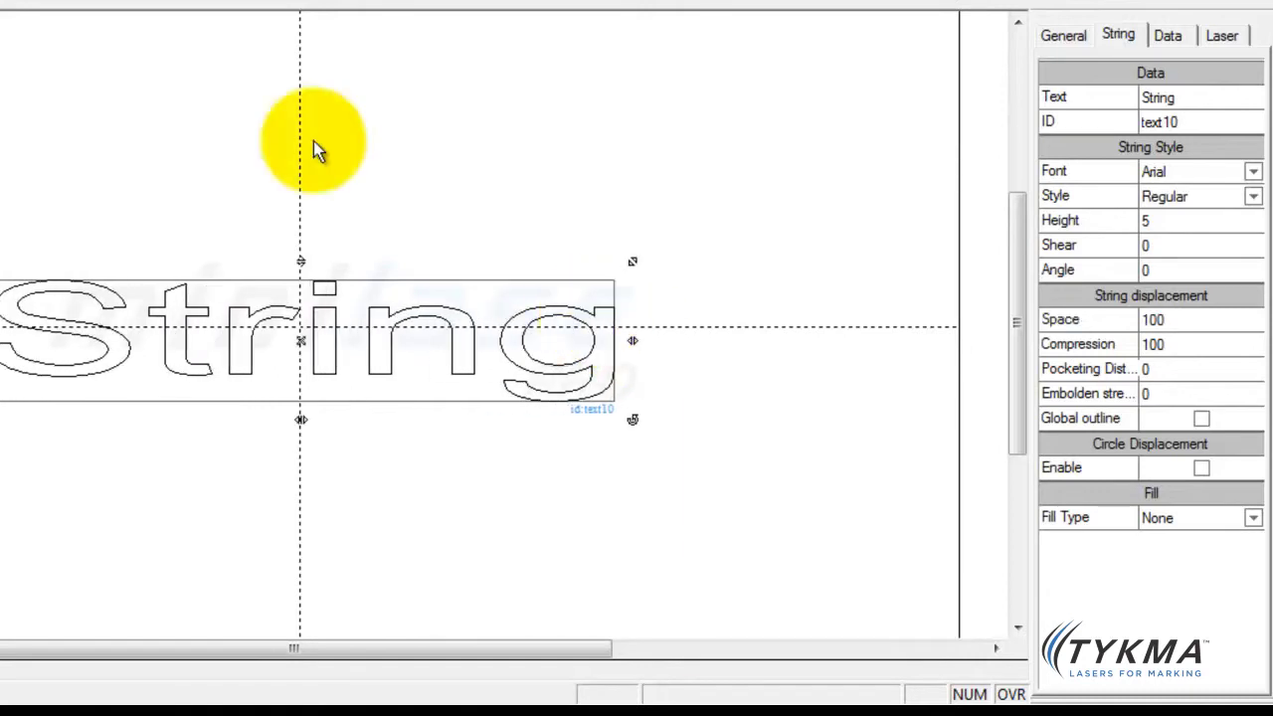
{"action": "left_click", "coordinate": [2, 2]}
{"action": "left_click_drag", "start_coordinate": [30, 228], "coordinate": [167, 281]}
{"action": "left_click_drag", "start_coordinate": [38, 175], "coordinate": [542, 452]}
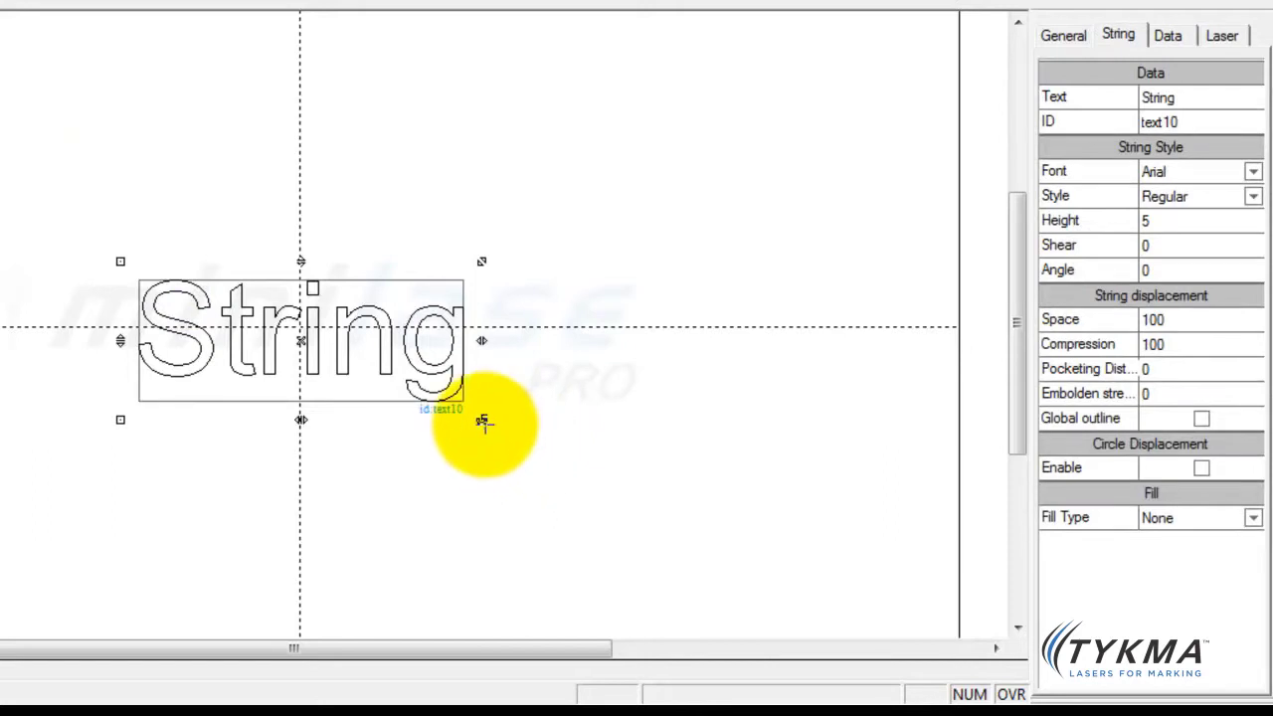
{"action": "left_click_drag", "start_coordinate": [483, 421], "coordinate": [450, 405]}
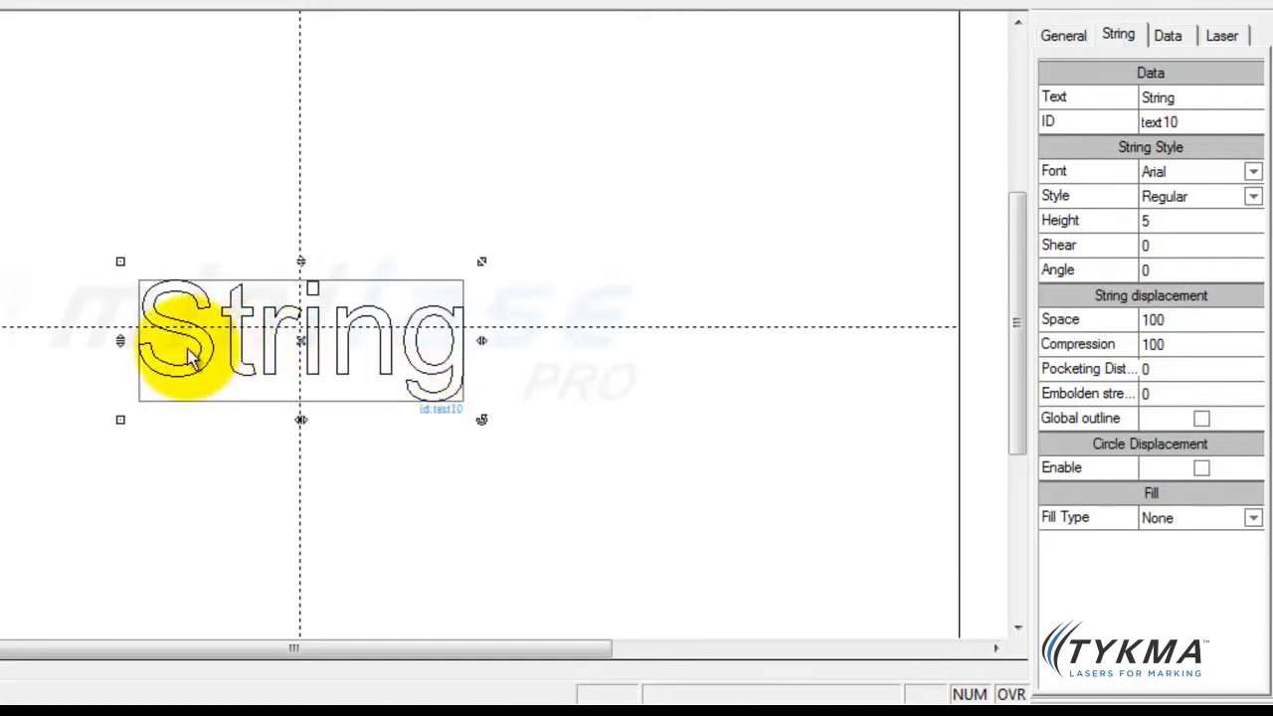
{"action": "mouse_move", "coordinate": [121, 341]}
{"action": "left_mouse_down"}
{"action": "mouse_move", "coordinate": [128, 258]}
{"action": "mouse_move", "coordinate": [114, 284]}
{"action": "mouse_move", "coordinate": [117, 343]}
{"action": "mouse_move", "coordinate": [119, 332]}
{"action": "left_mouse_up"}
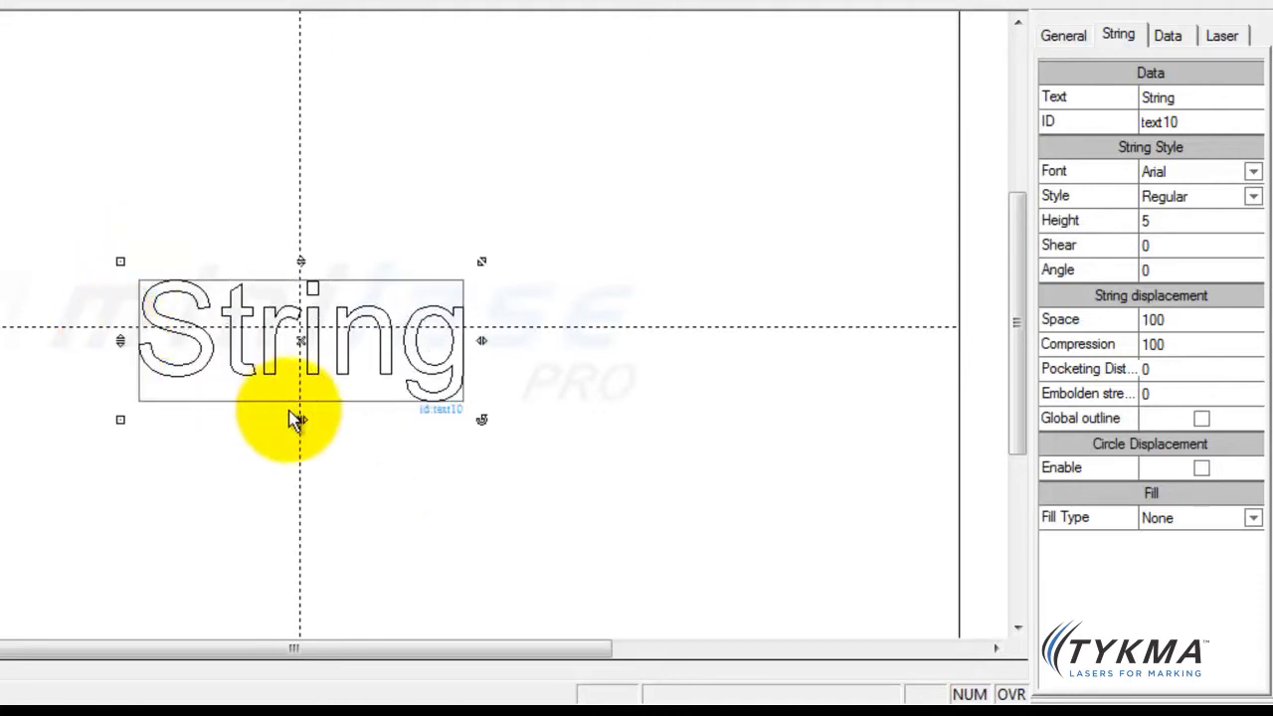
{"action": "mouse_move", "coordinate": [304, 418]}
{"action": "left_mouse_down"}
{"action": "mouse_move", "coordinate": [228, 418]}
{"action": "mouse_move", "coordinate": [384, 427]}
{"action": "mouse_move", "coordinate": [253, 426]}
{"action": "mouse_move", "coordinate": [349, 427]}
{"action": "mouse_move", "coordinate": [252, 420]}
{"action": "mouse_move", "coordinate": [301, 424]}
{"action": "left_mouse_up"}
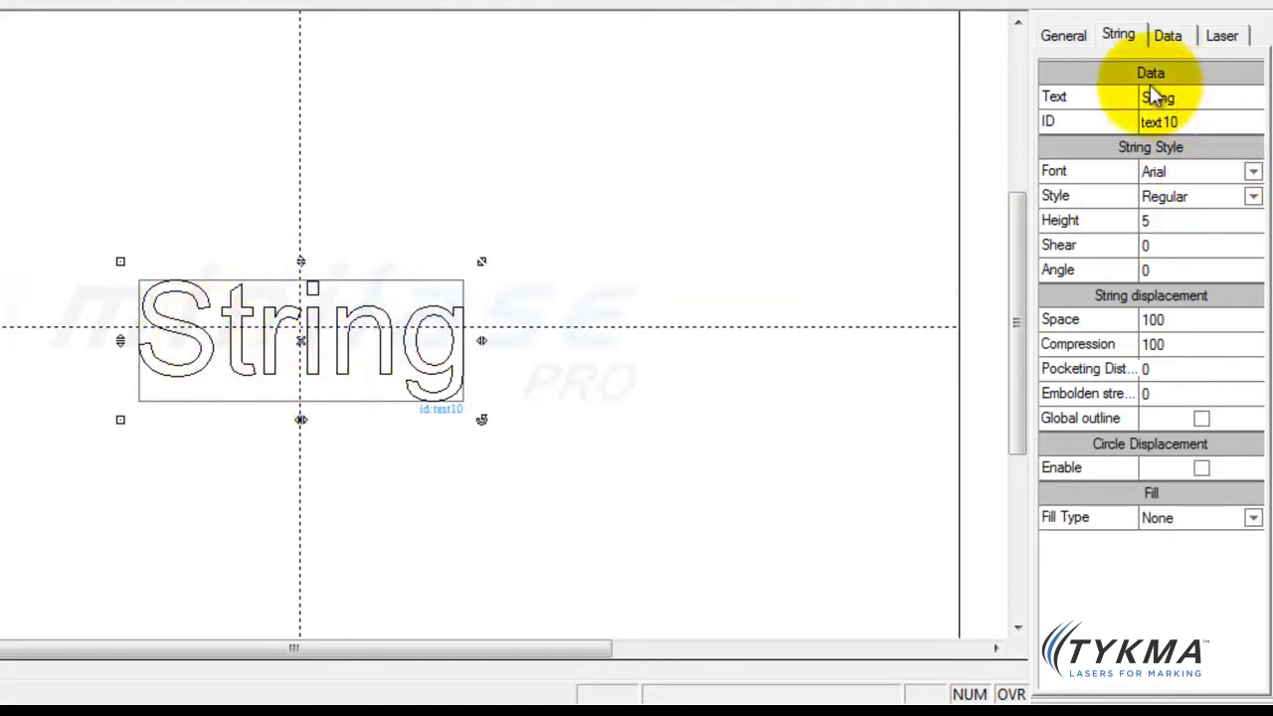
Step: Show the String text's General properties (24.6 by 9.23 at 0.15, -1.01) and select Height
{"action": "left_click", "coordinate": [1064, 36]}
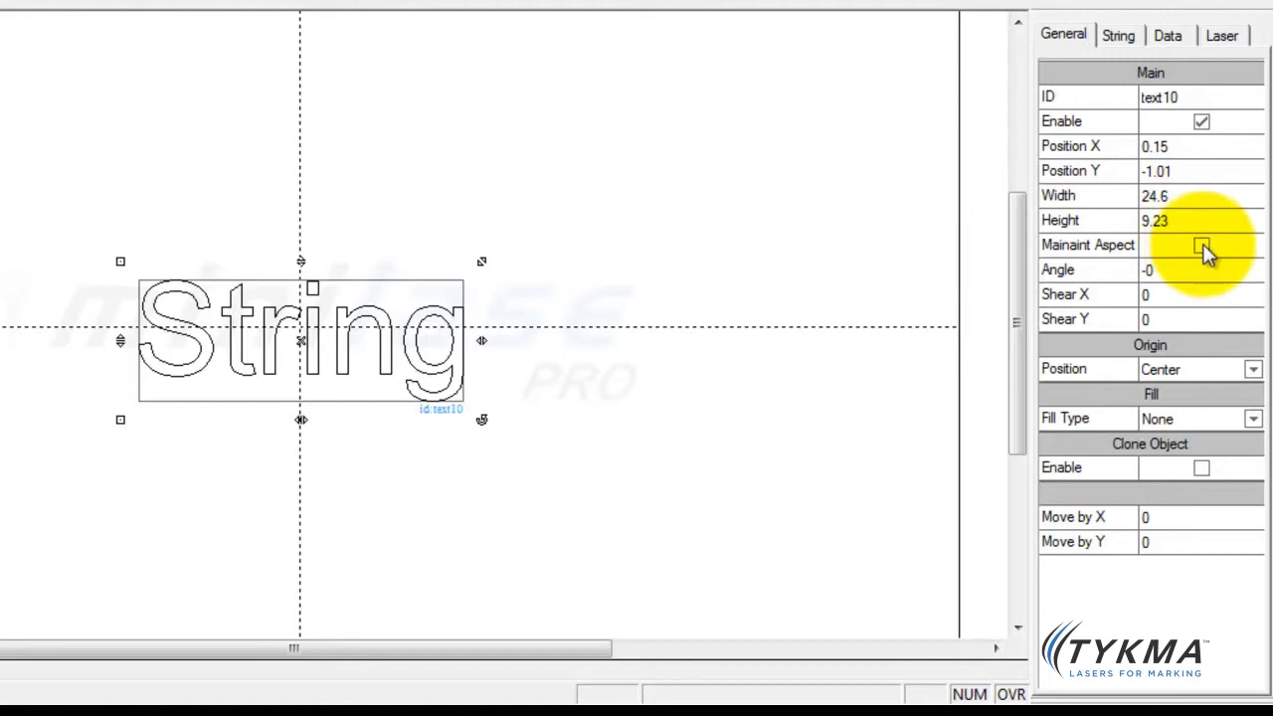
{"action": "left_click", "coordinate": [1161, 223]}
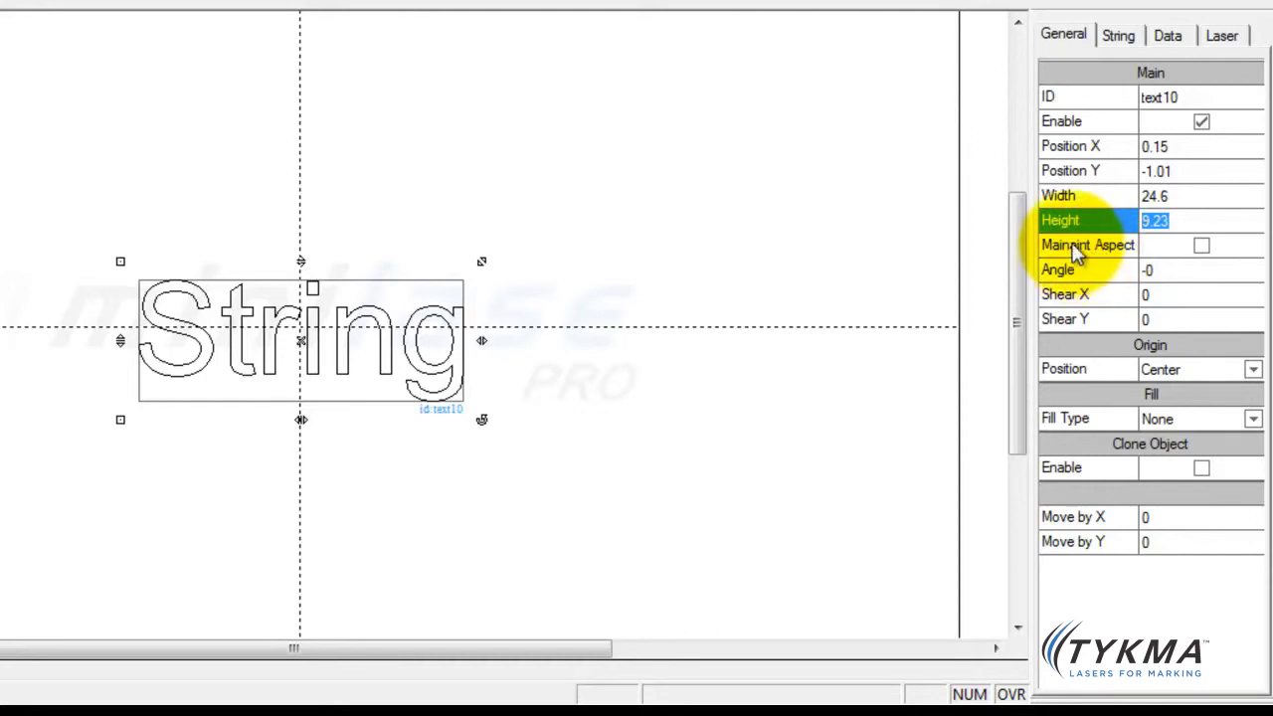
Step: Turn on Maintain Aspect, set height 12, then width 14, giving 14 by 5.25
{"action": "left_click", "coordinate": [1201, 246]}
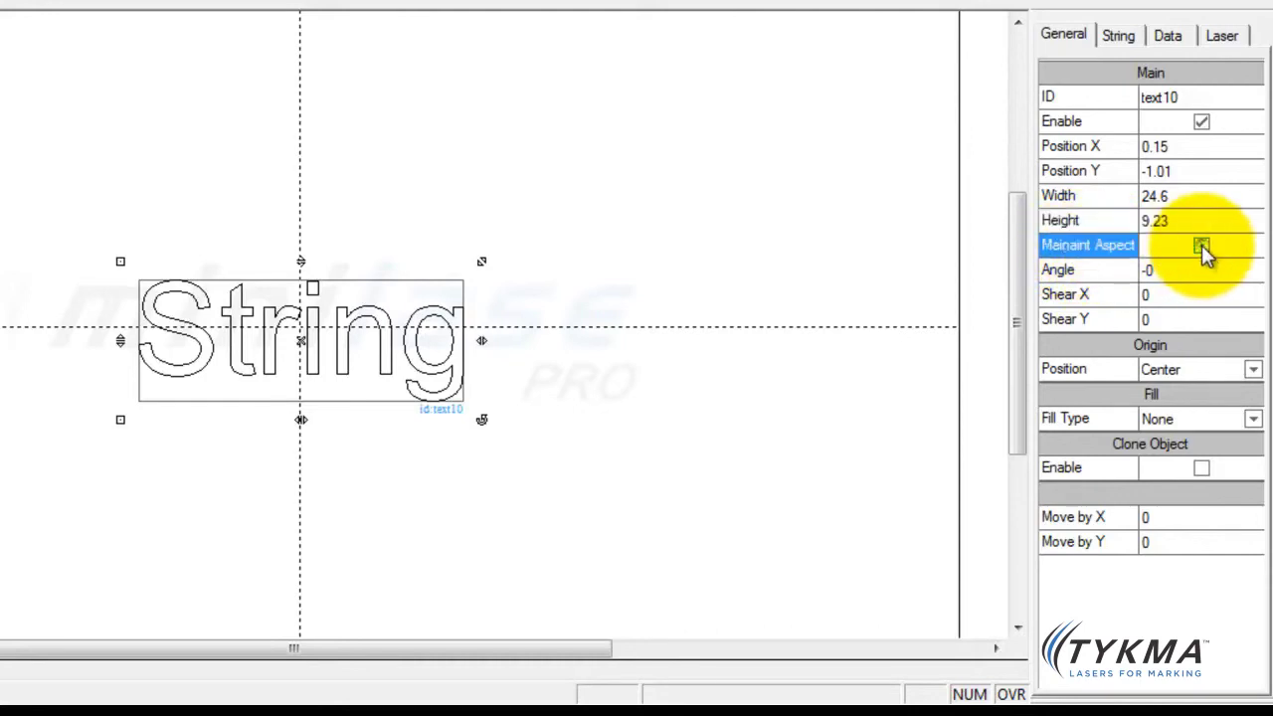
{"action": "key", "text": "Up"}
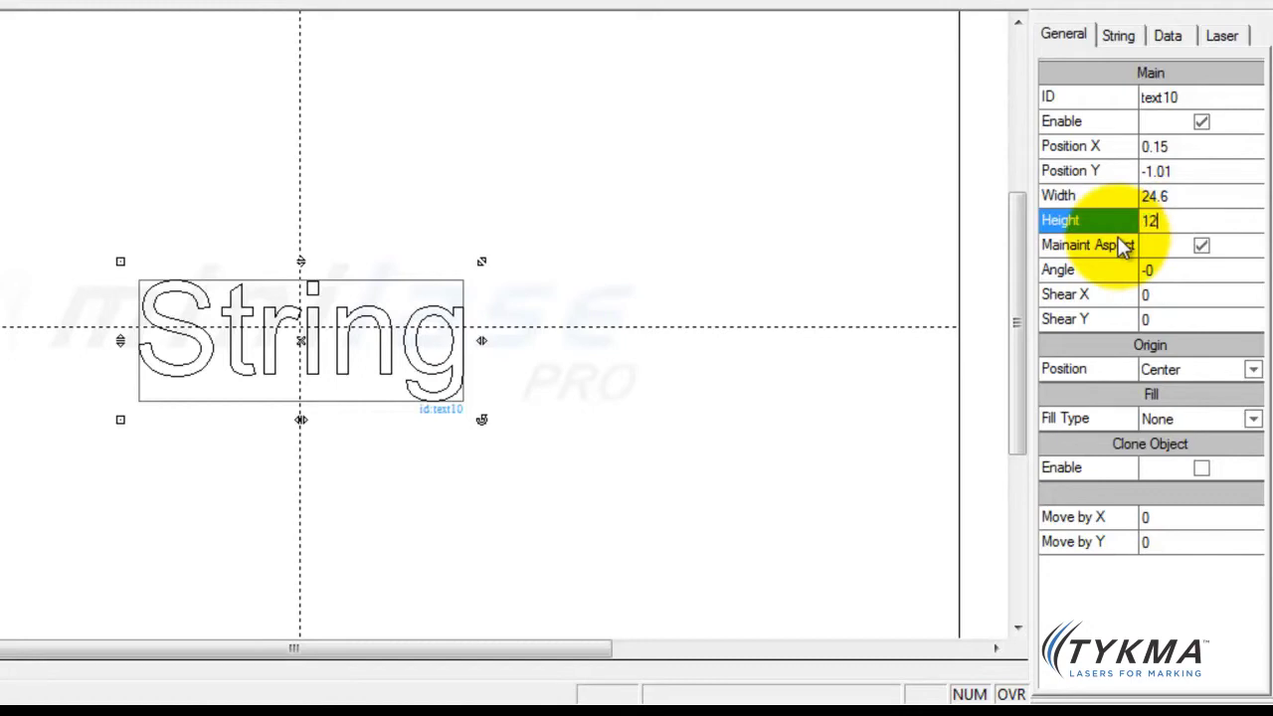
{"action": "key", "text": "Return"}
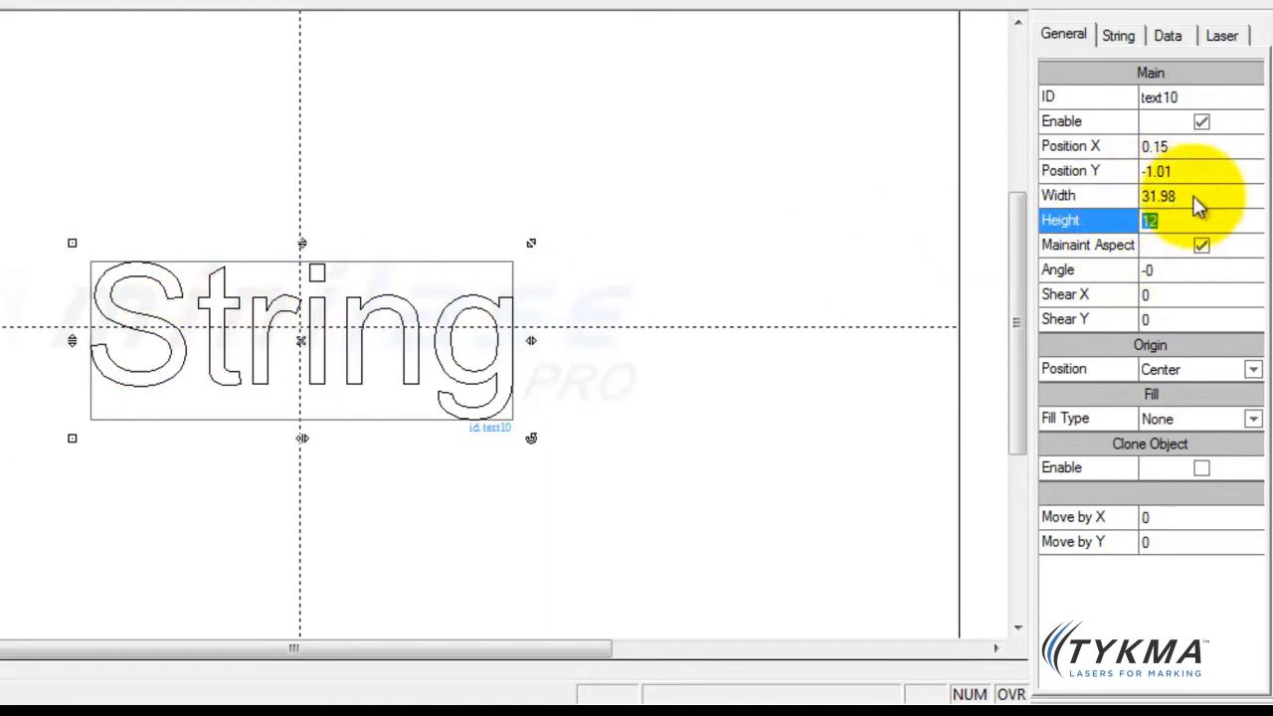
{"action": "left_click", "coordinate": [1106, 204]}
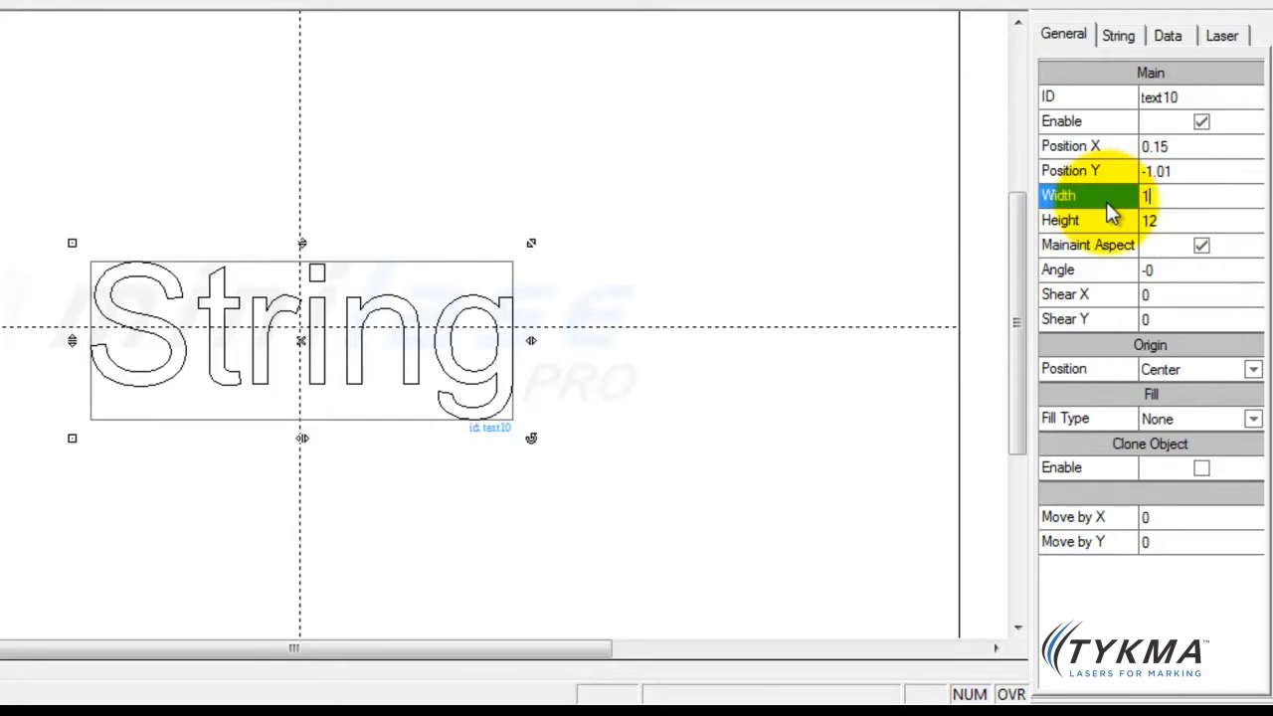
{"action": "key", "text": "Return"}
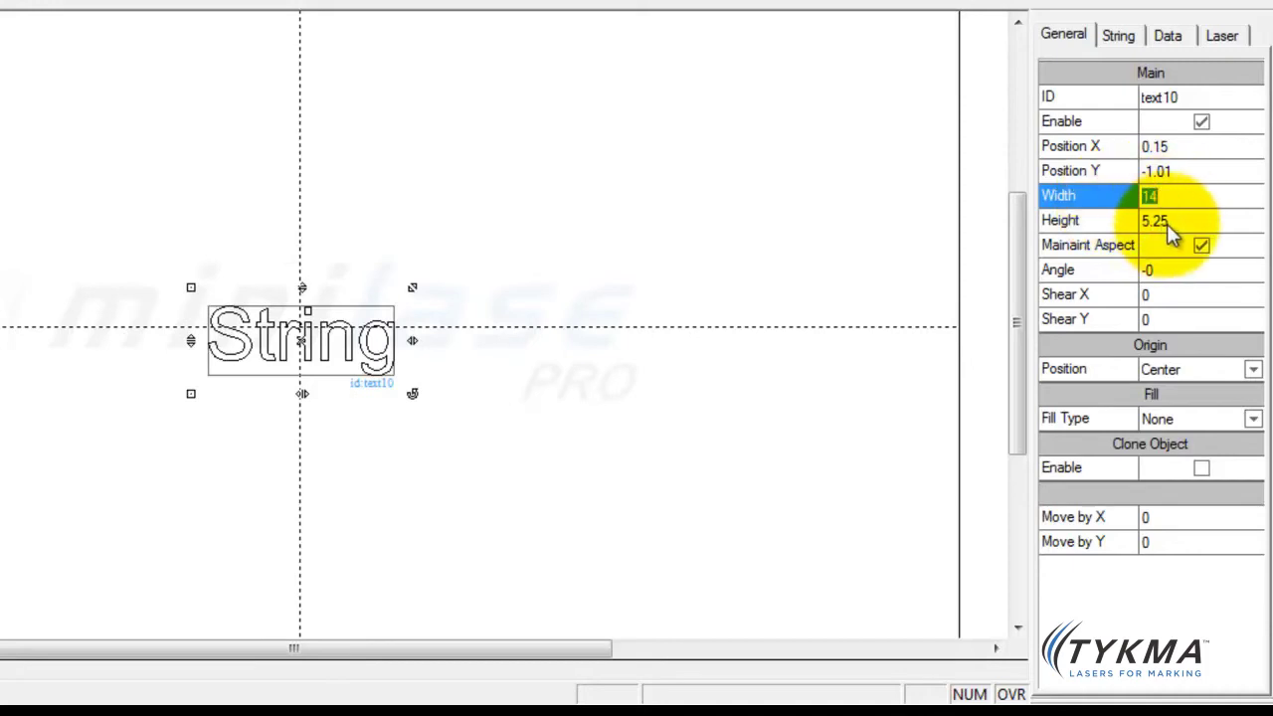
Step: Position the String text at X 10, Y 10
{"action": "left_click", "coordinate": [1128, 147]}
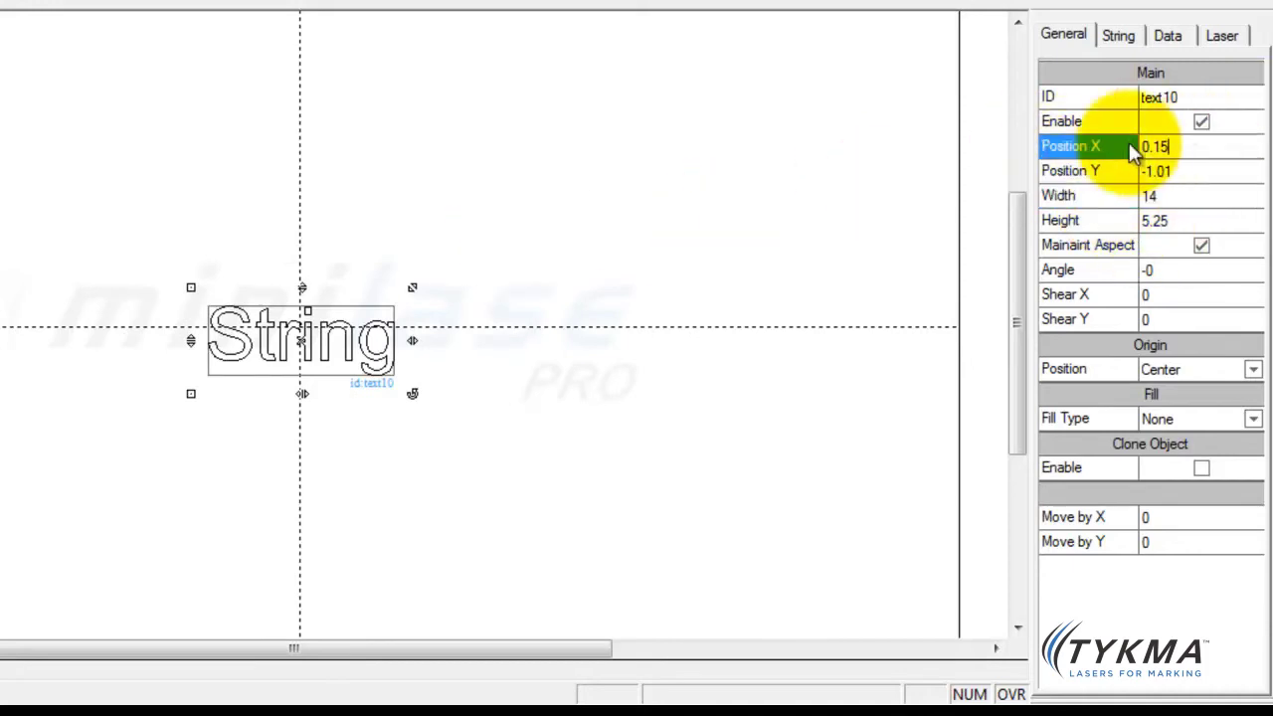
{"action": "left_click", "coordinate": [1061, 146]}
{"action": "type", "text": "1"}
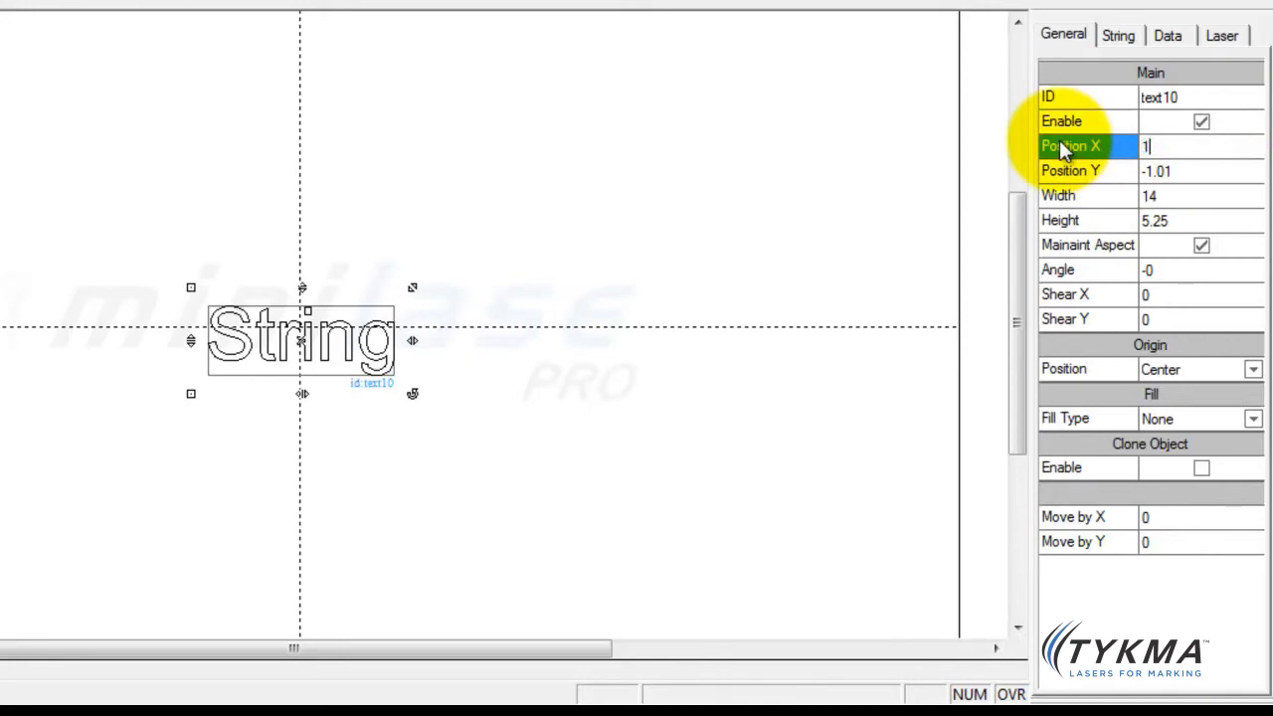
{"action": "type", "text": "0"}
{"action": "key", "text": "Tab"}
{"action": "type", "text": "10"}
{"action": "key", "text": "Return"}
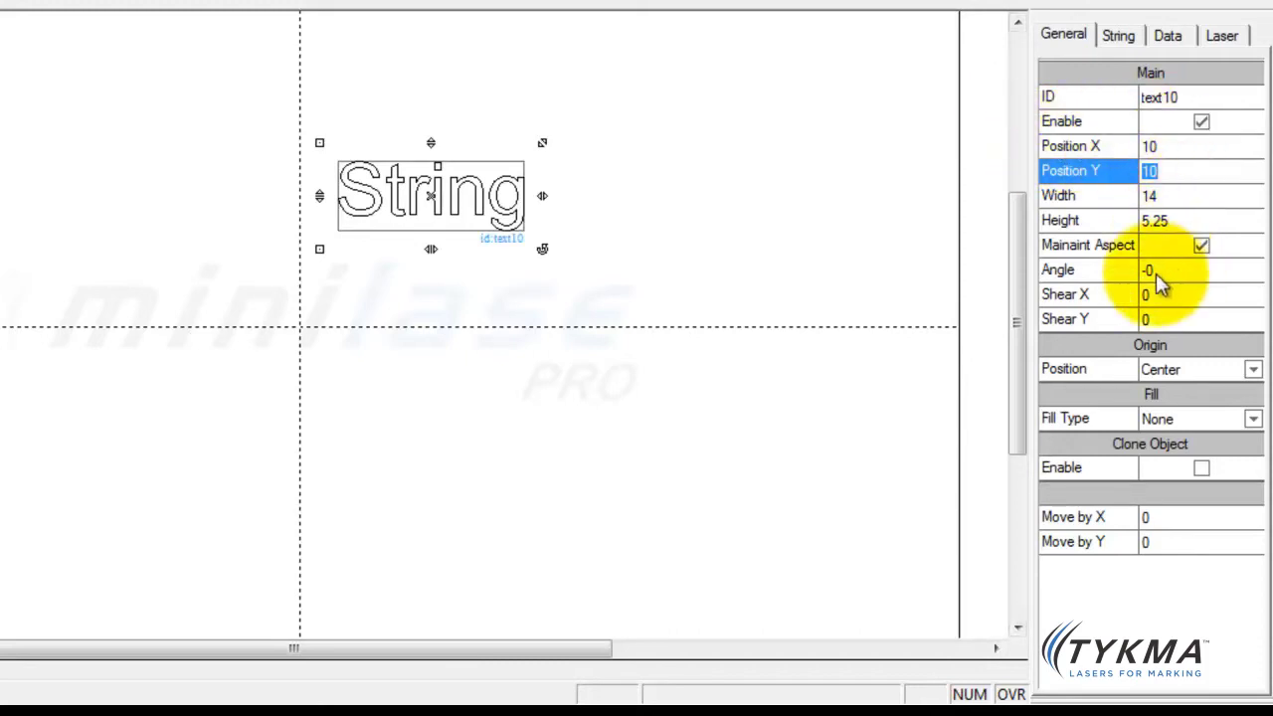
Step: Test rotation angles 90, 0, 45, 23 and 108, ending back at 0
{"action": "left_click", "coordinate": [1109, 273]}
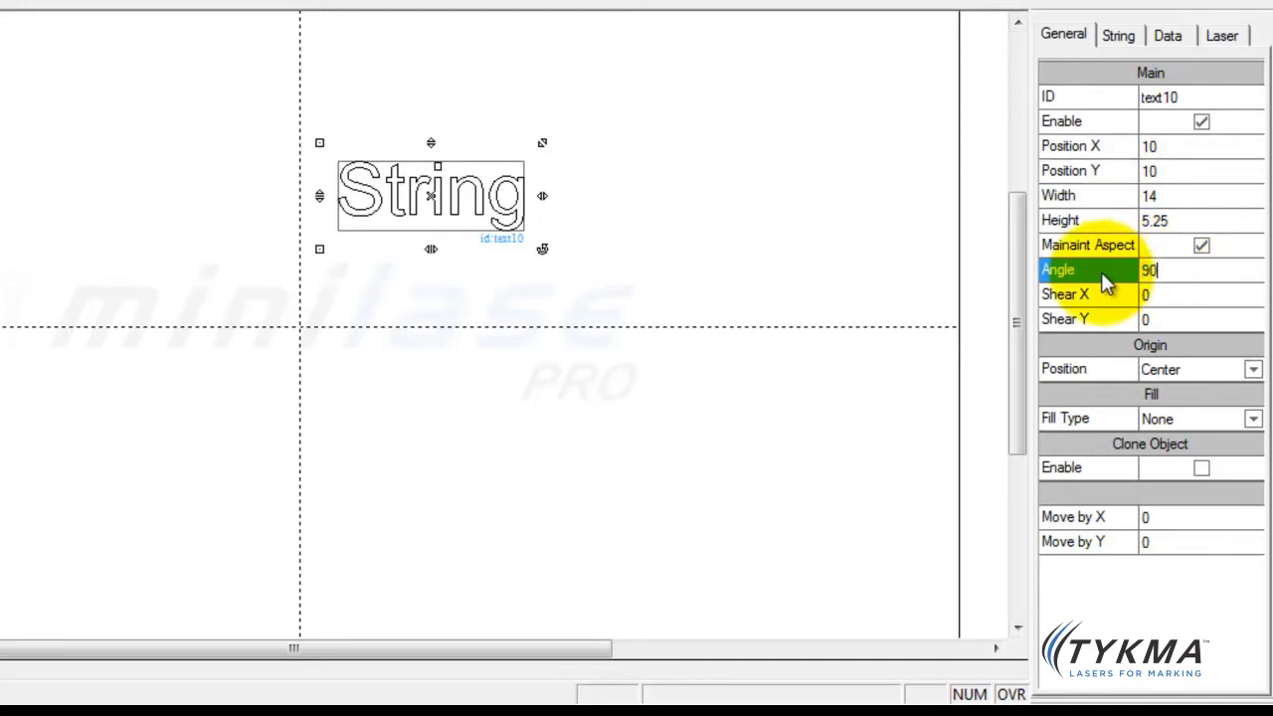
{"action": "key", "text": "Return"}
{"action": "type", "text": "0"}
{"action": "key", "text": "Return"}
{"action": "type", "text": "45"}
{"action": "key", "text": "Return"}
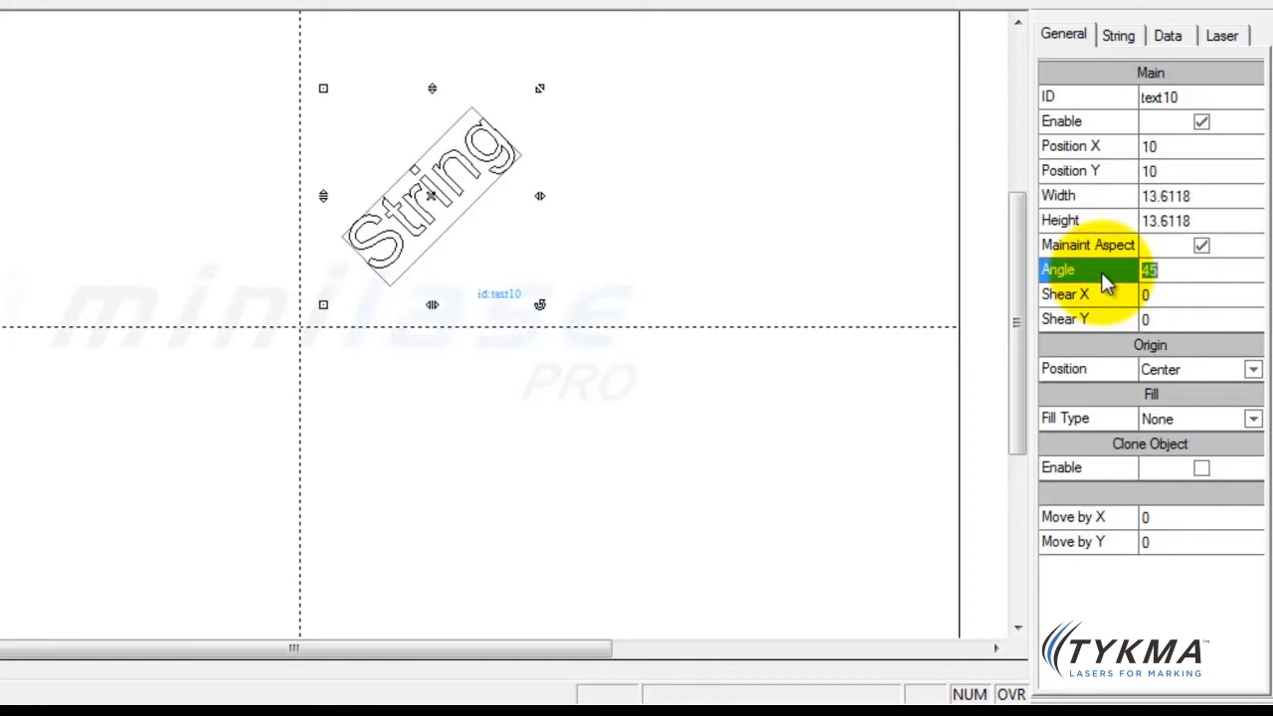
{"action": "type", "text": "23"}
{"action": "key", "text": "Return"}
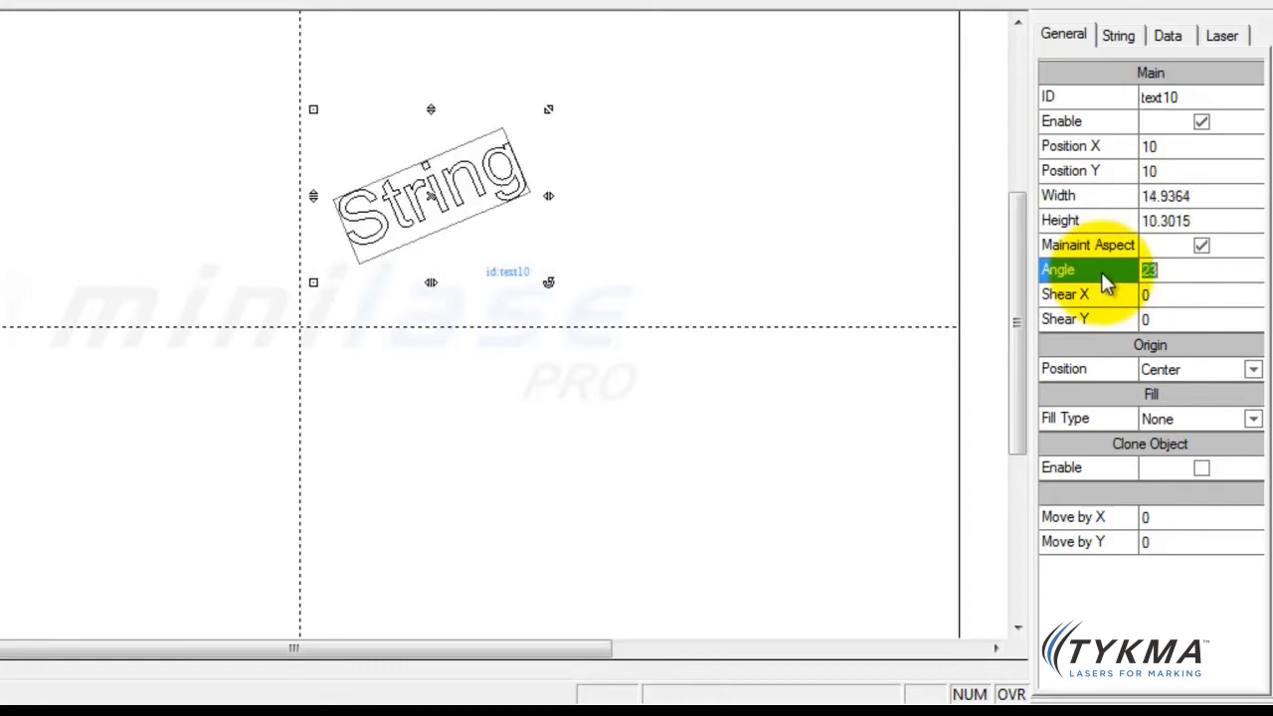
{"action": "type", "text": "108"}
{"action": "key", "text": "Return"}
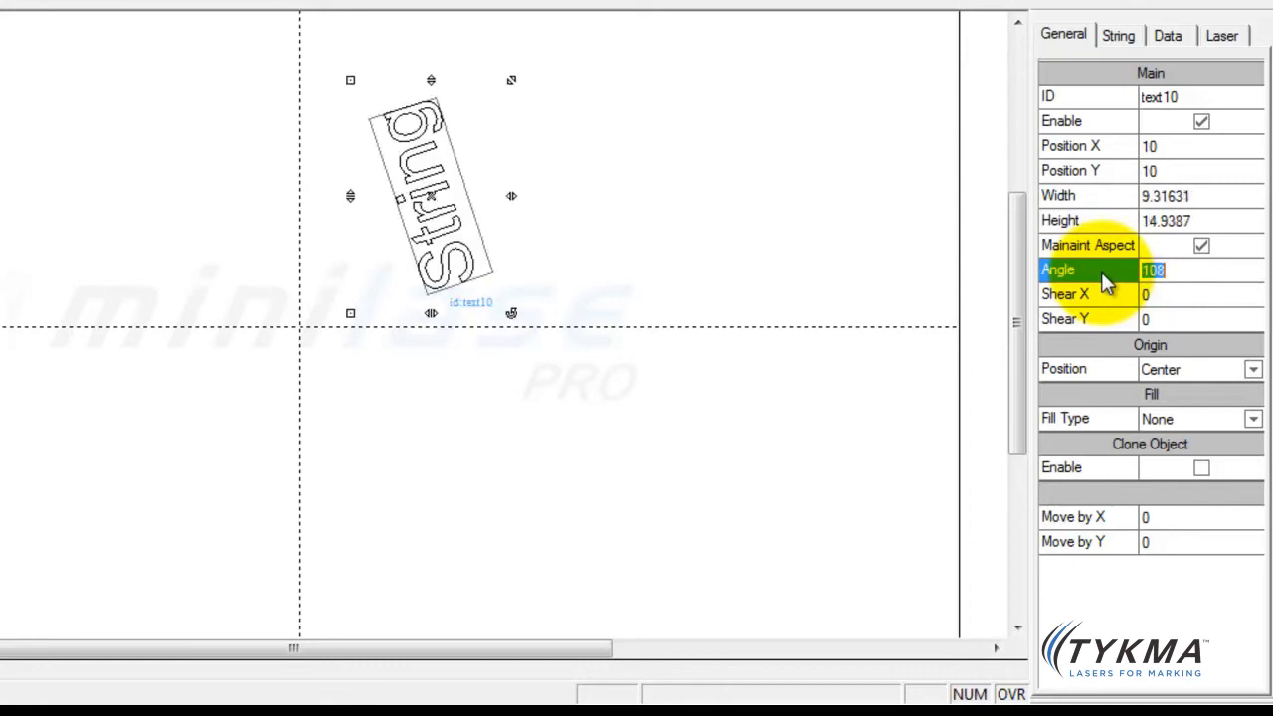
{"action": "type", "text": "0"}
{"action": "key", "text": "Return"}
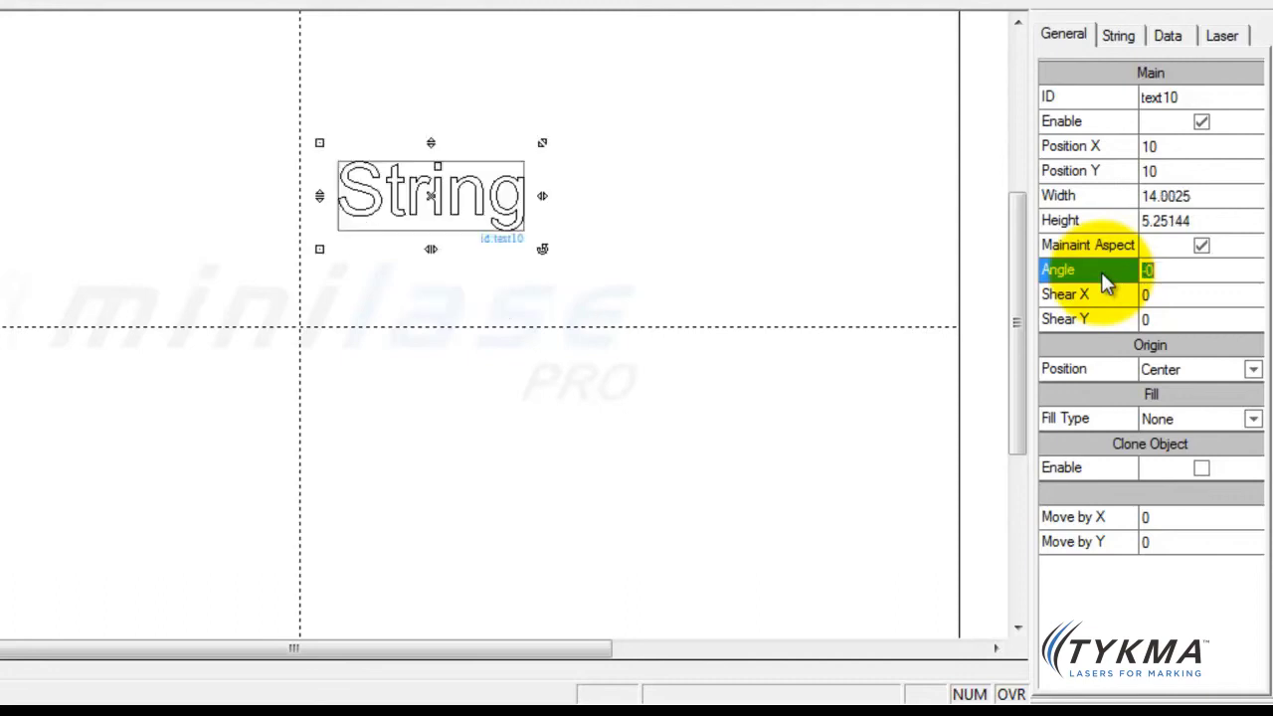
Step: Apply Shear X of 10 and Shear Y of 10, resetting each to 0
{"action": "key", "text": "Down"}
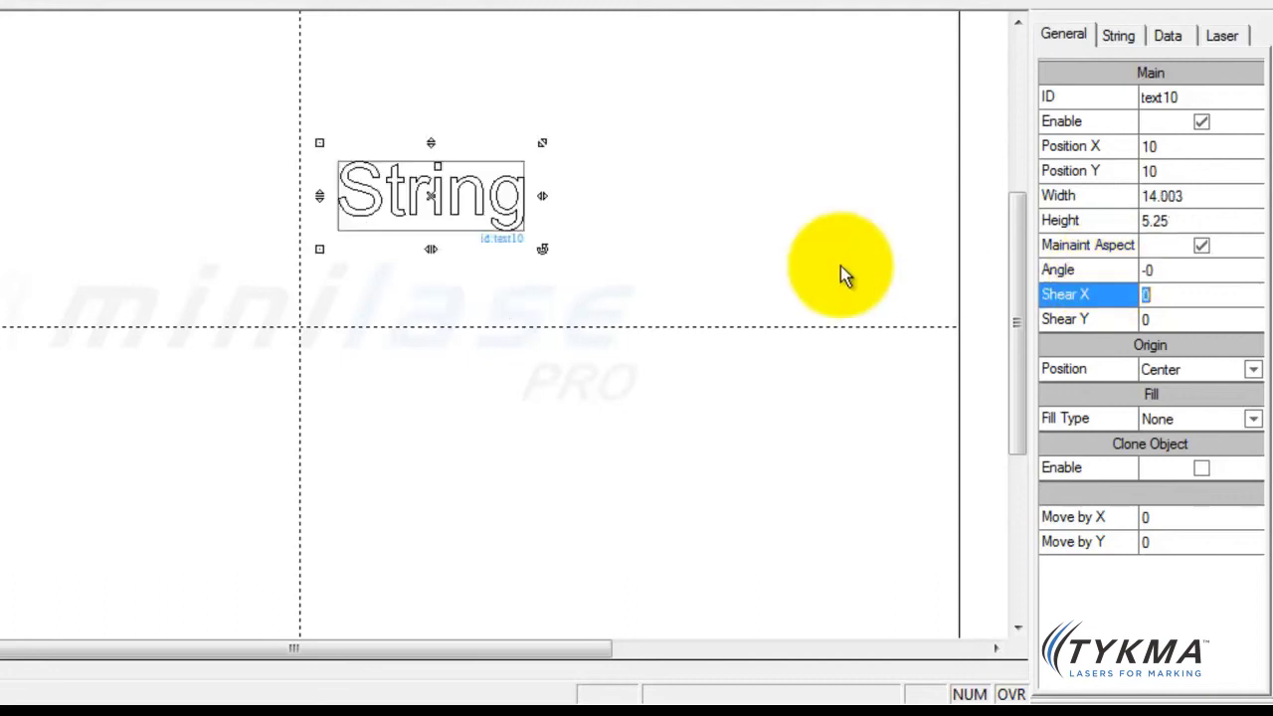
{"action": "left_click", "coordinate": [1151, 294]}
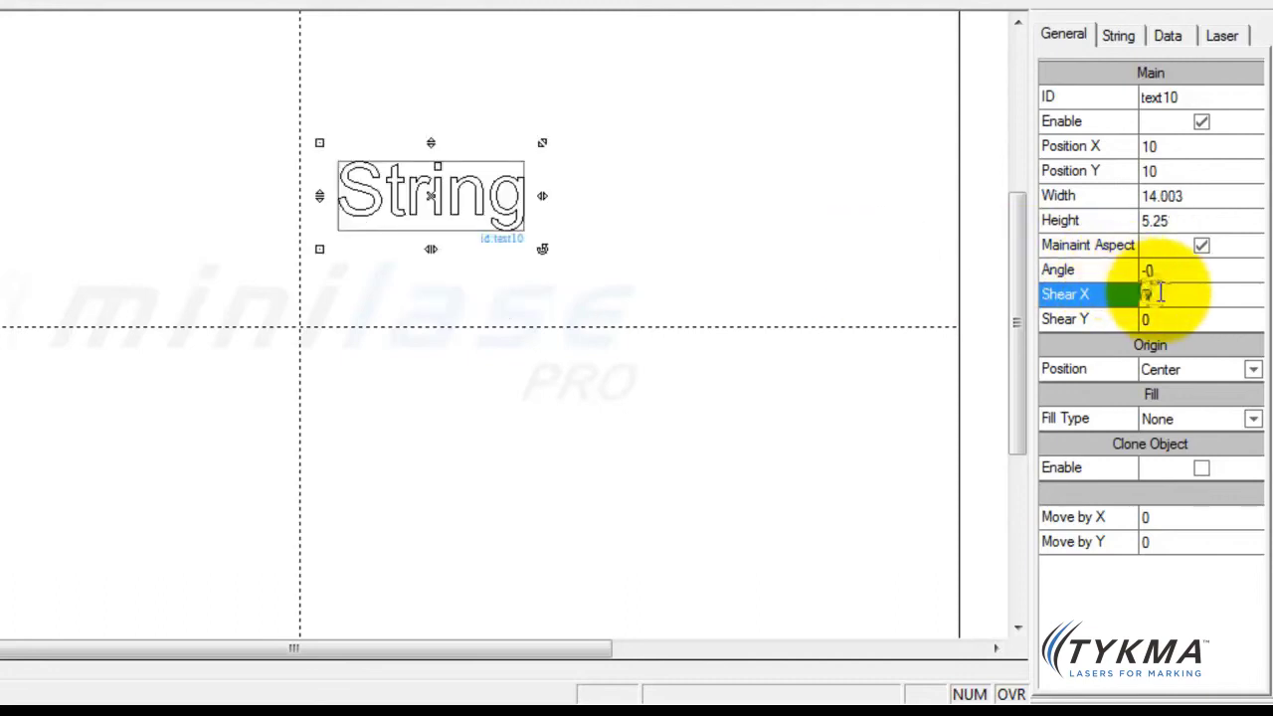
{"action": "type", "text": "10"}
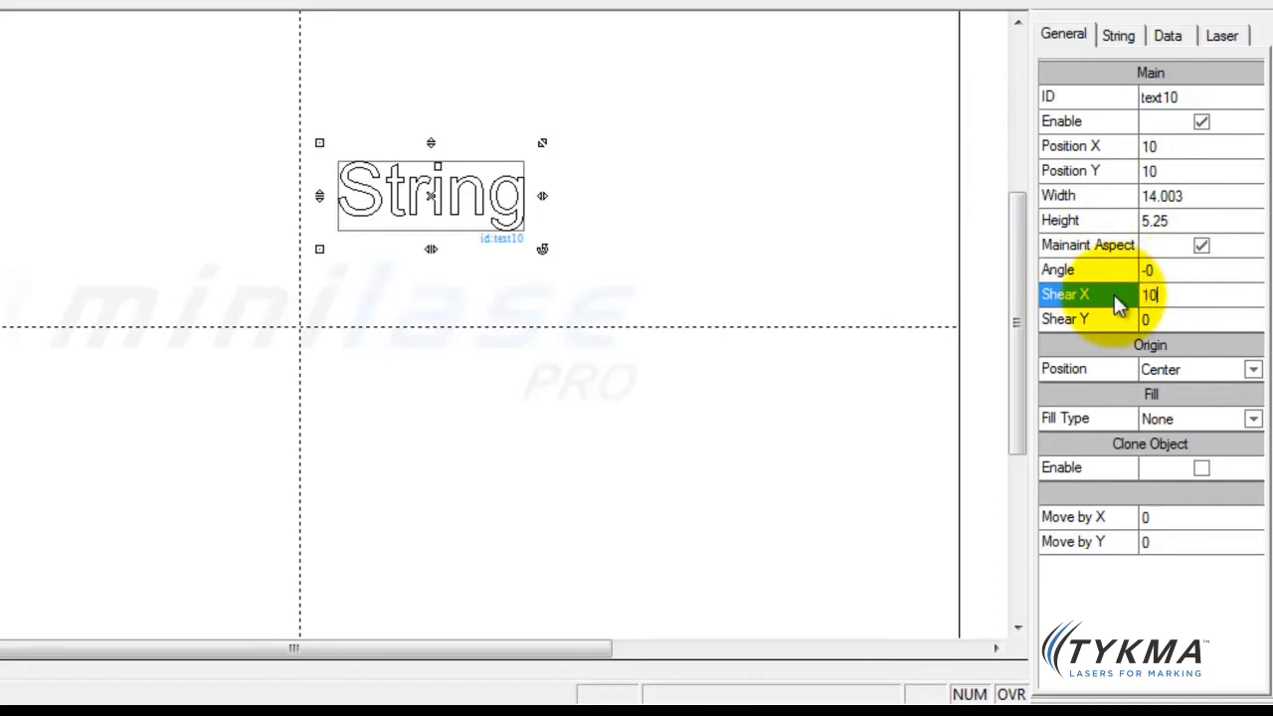
{"action": "key", "text": "Return"}
{"action": "type", "text": "0"}
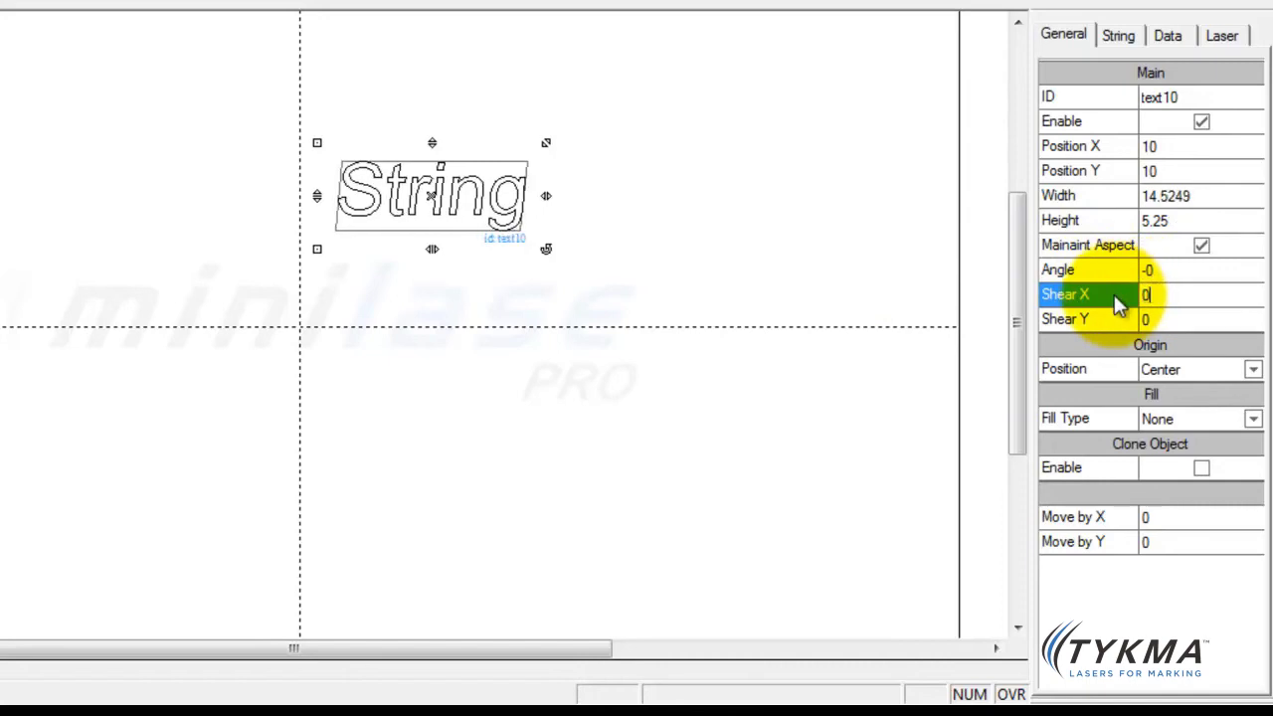
{"action": "key", "text": "Return"}
{"action": "key", "text": "Down"}
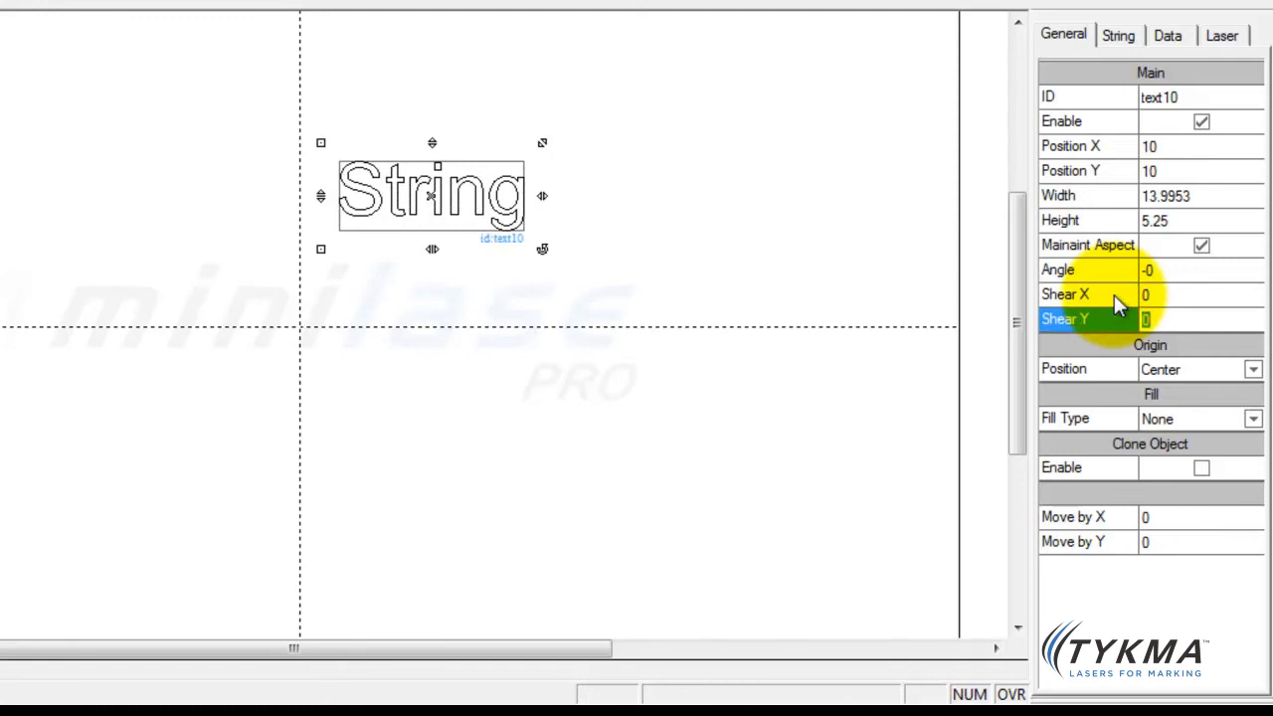
{"action": "type", "text": "10"}
{"action": "key", "text": "Return"}
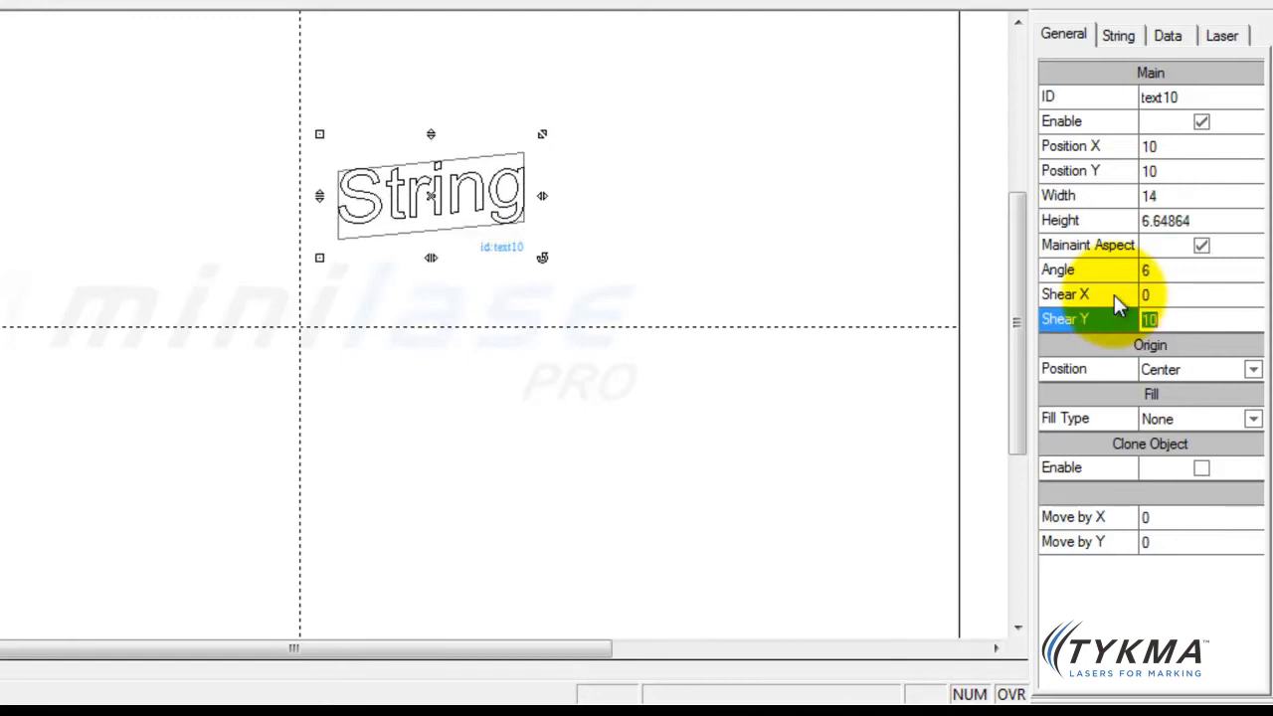
{"action": "type", "text": "0"}
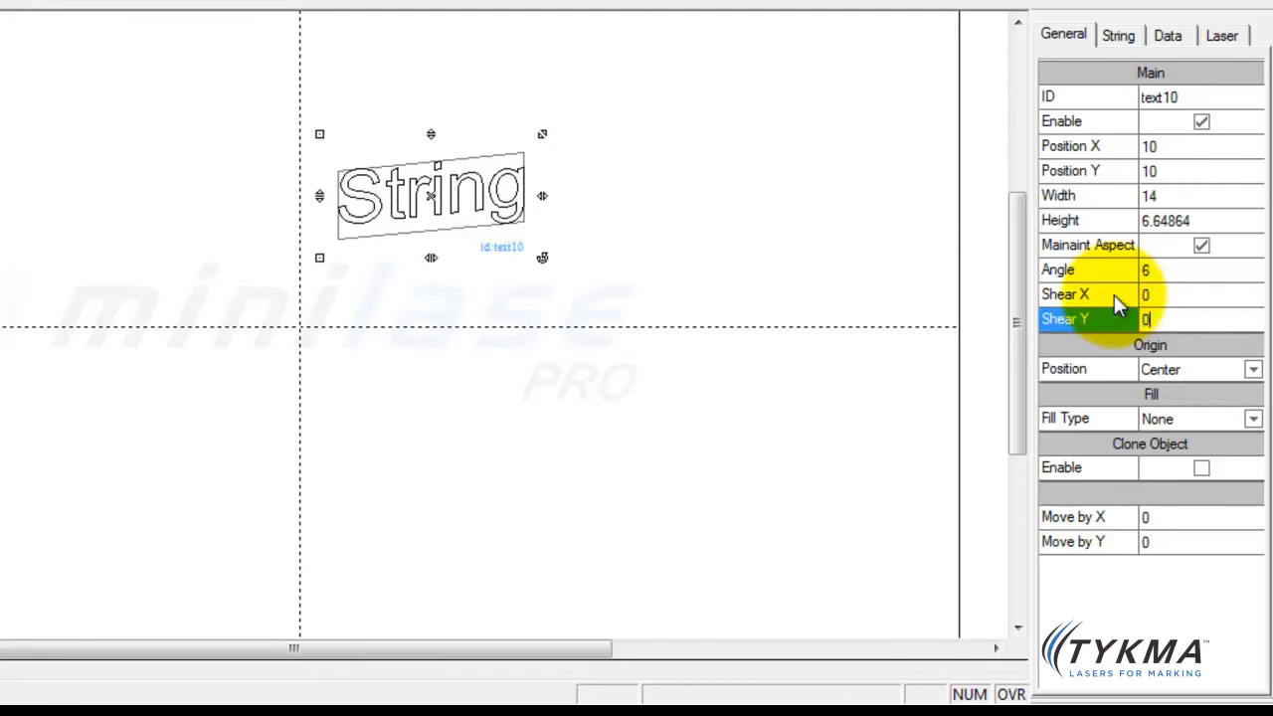